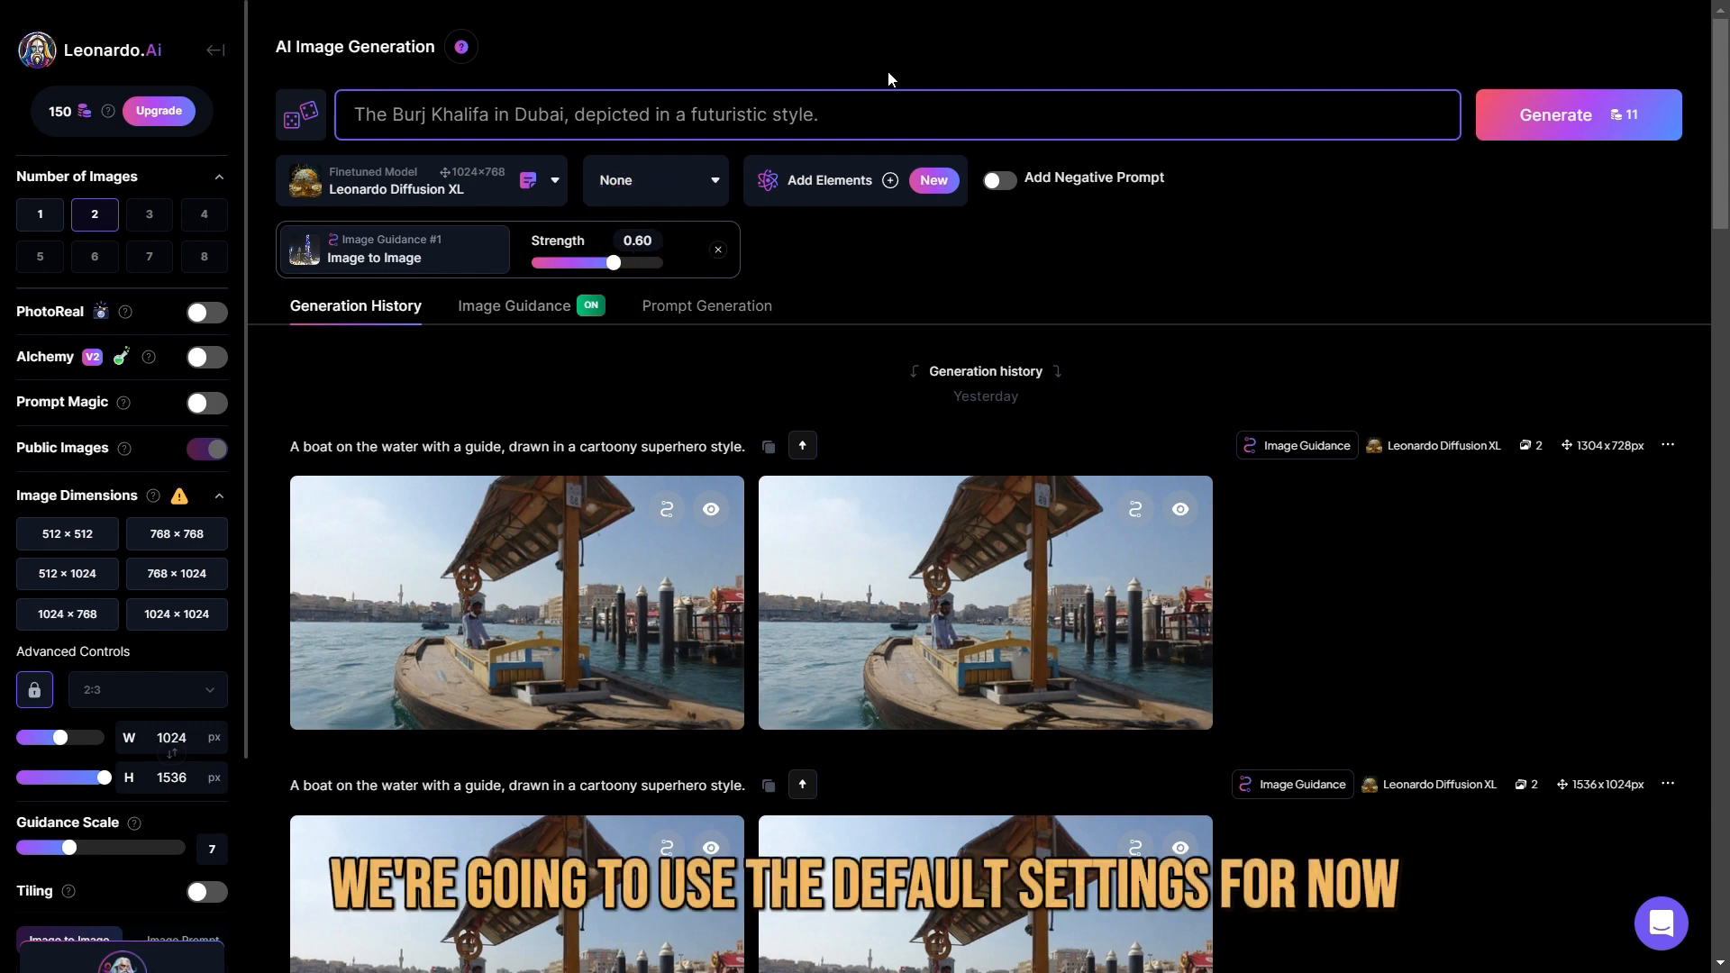
Step: Generate two futuristic Burj Khalifa images at 0.60 image guidance strength and view both results at full size
{"action": "left_click", "coordinate": [1556, 114]}
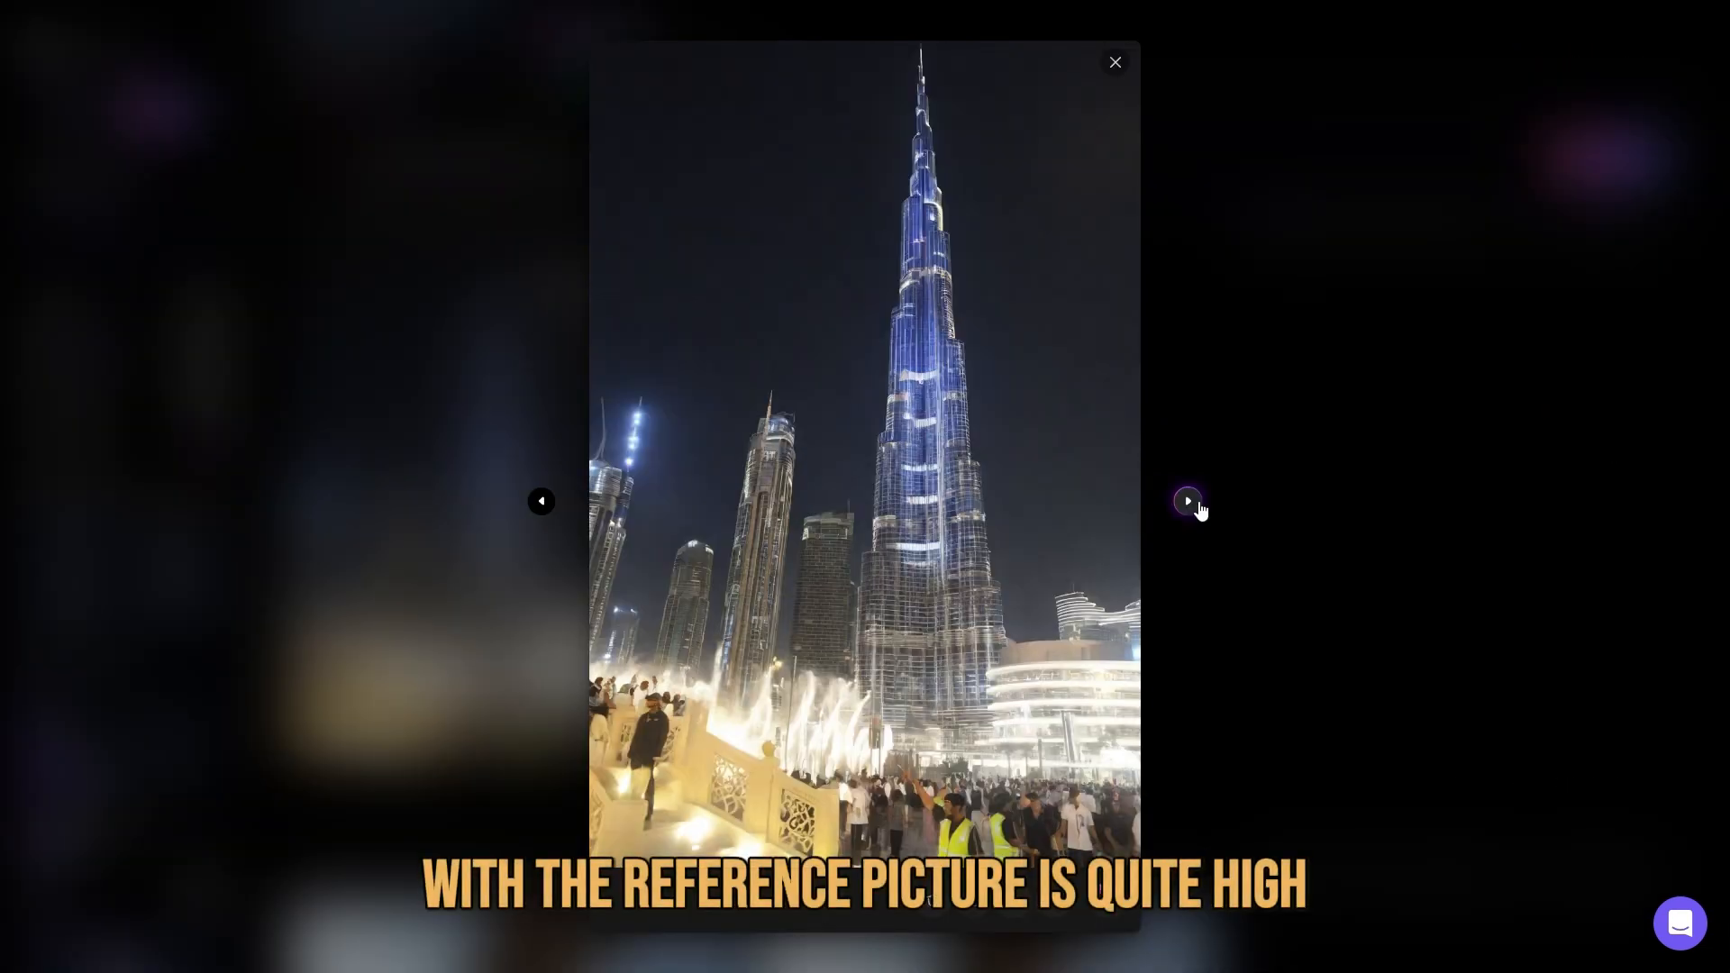
{"action": "left_click", "coordinate": [1199, 505]}
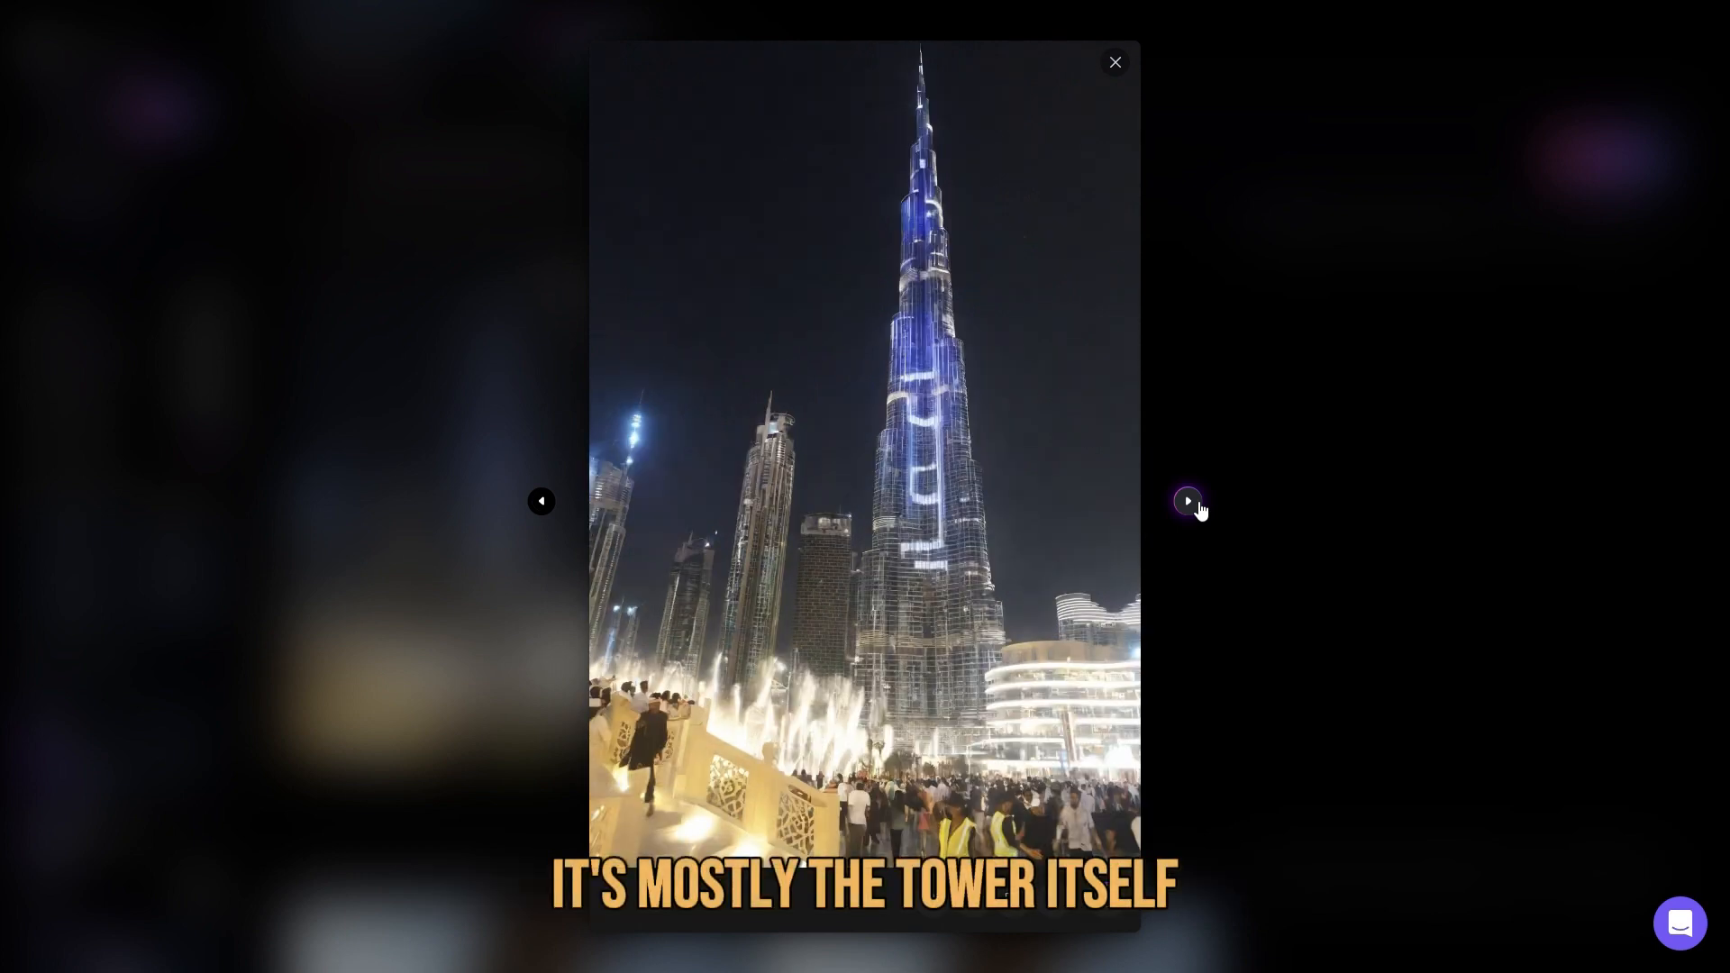
{"action": "left_click", "coordinate": [1327, 321]}
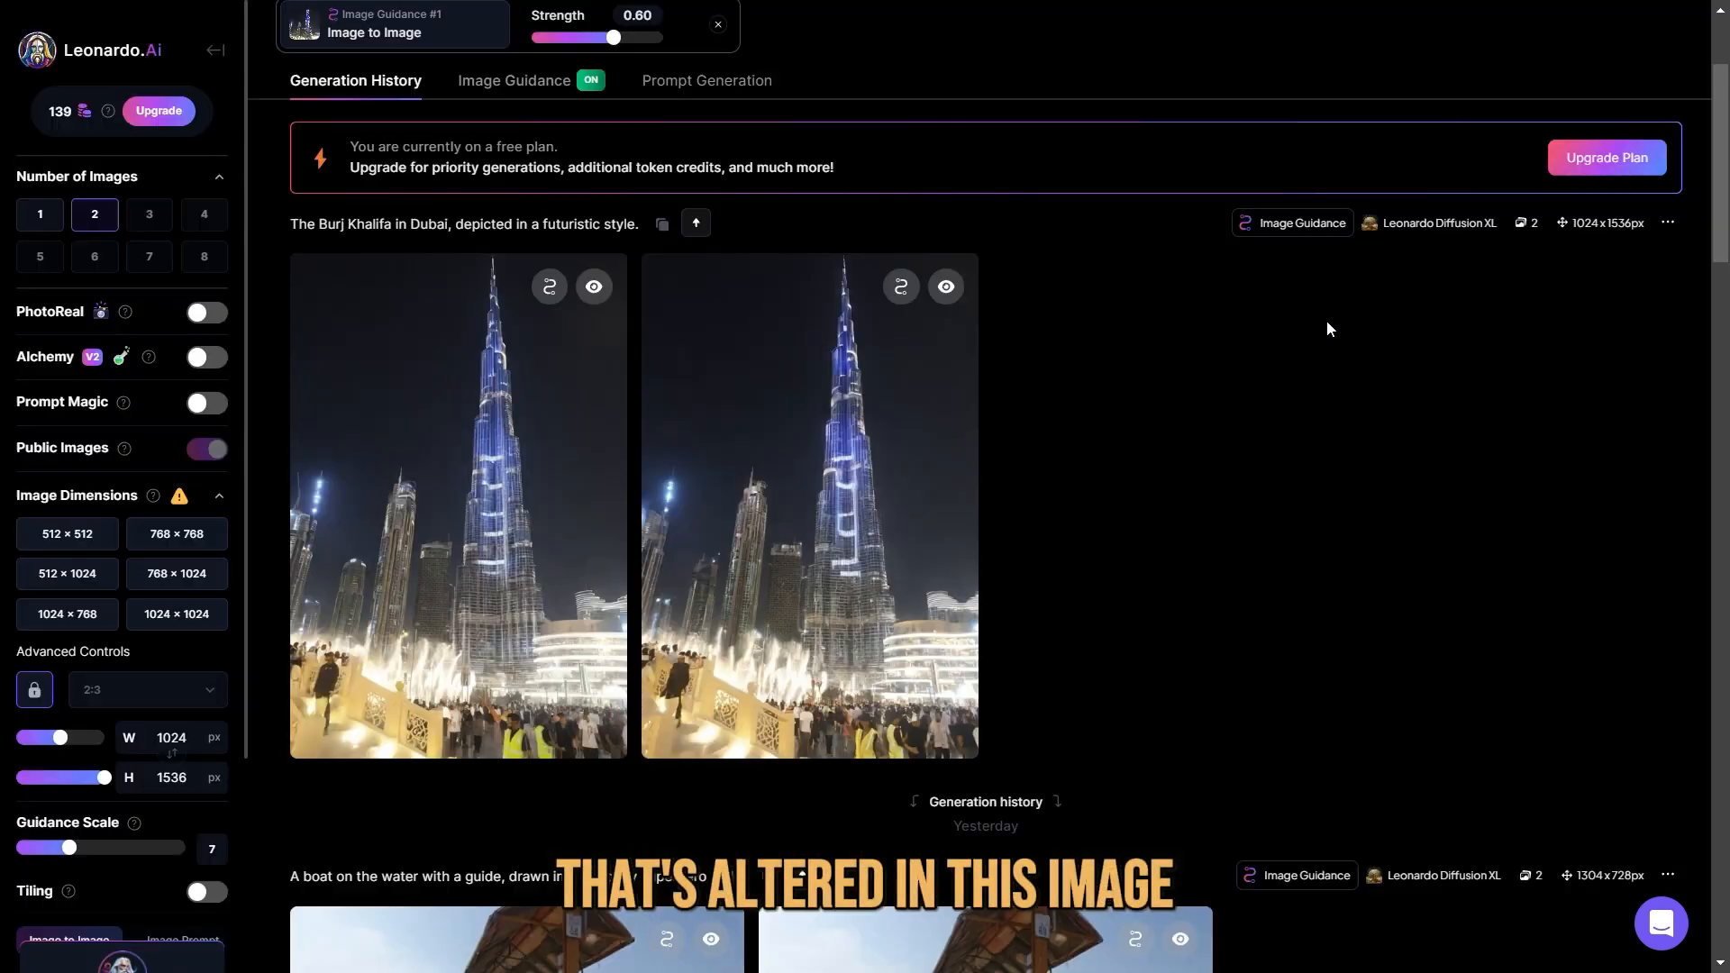
Step: Lower the image guidance strength to 0.50, regenerate the Burj Khalifa images and open a new result at full size
{"action": "scroll", "coordinate": [1080, 469], "scroll_direction": "up", "scroll_amount": 1}
{"action": "scroll", "coordinate": [1081, 471], "scroll_direction": "up", "scroll_amount": 1}
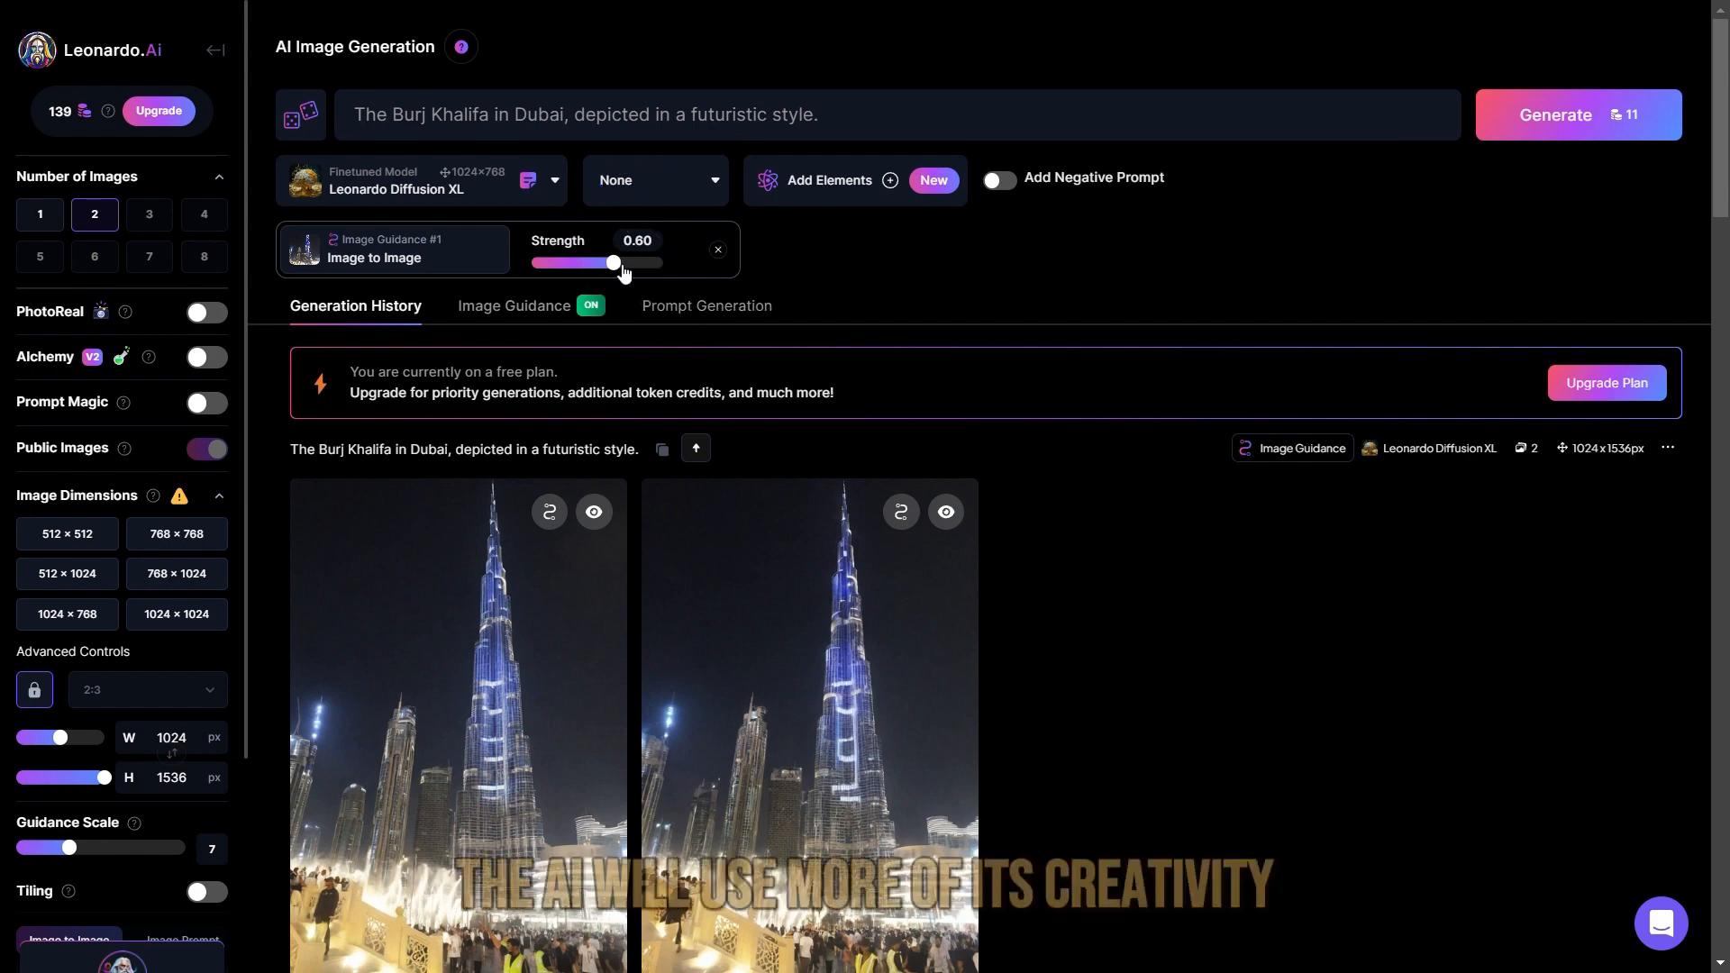
{"action": "left_click_drag", "start_coordinate": [611, 268], "coordinate": [599, 276]}
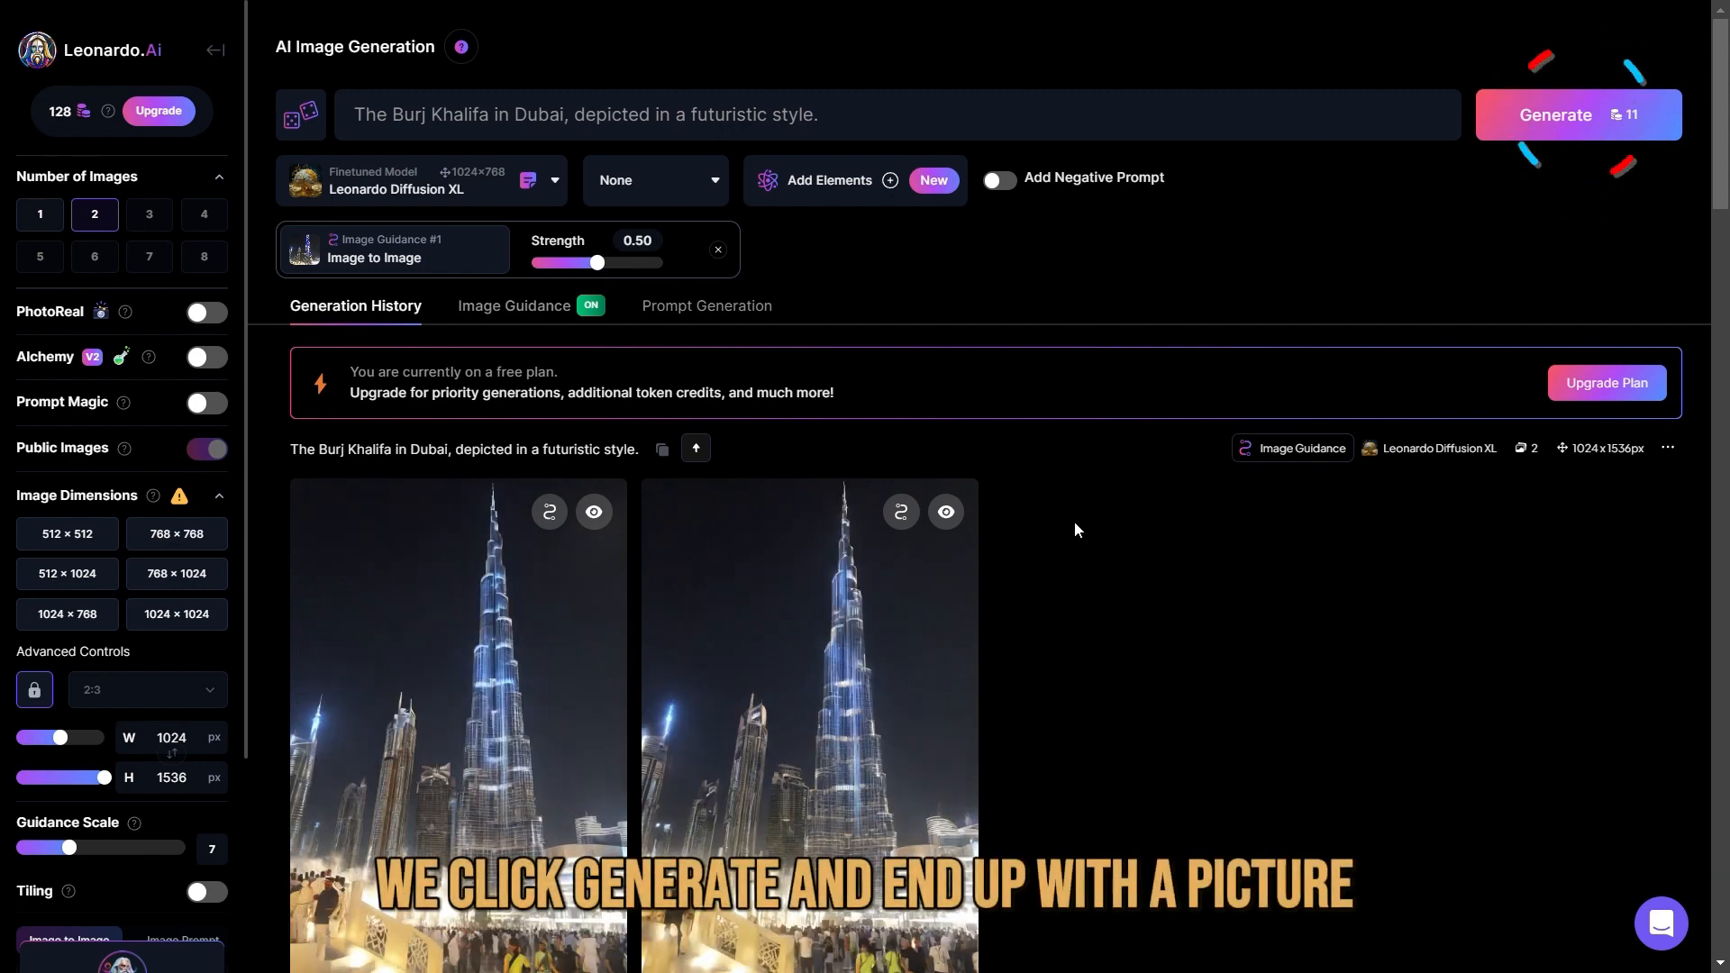
{"action": "scroll", "coordinate": [1076, 530], "scroll_direction": "down", "scroll_amount": 1}
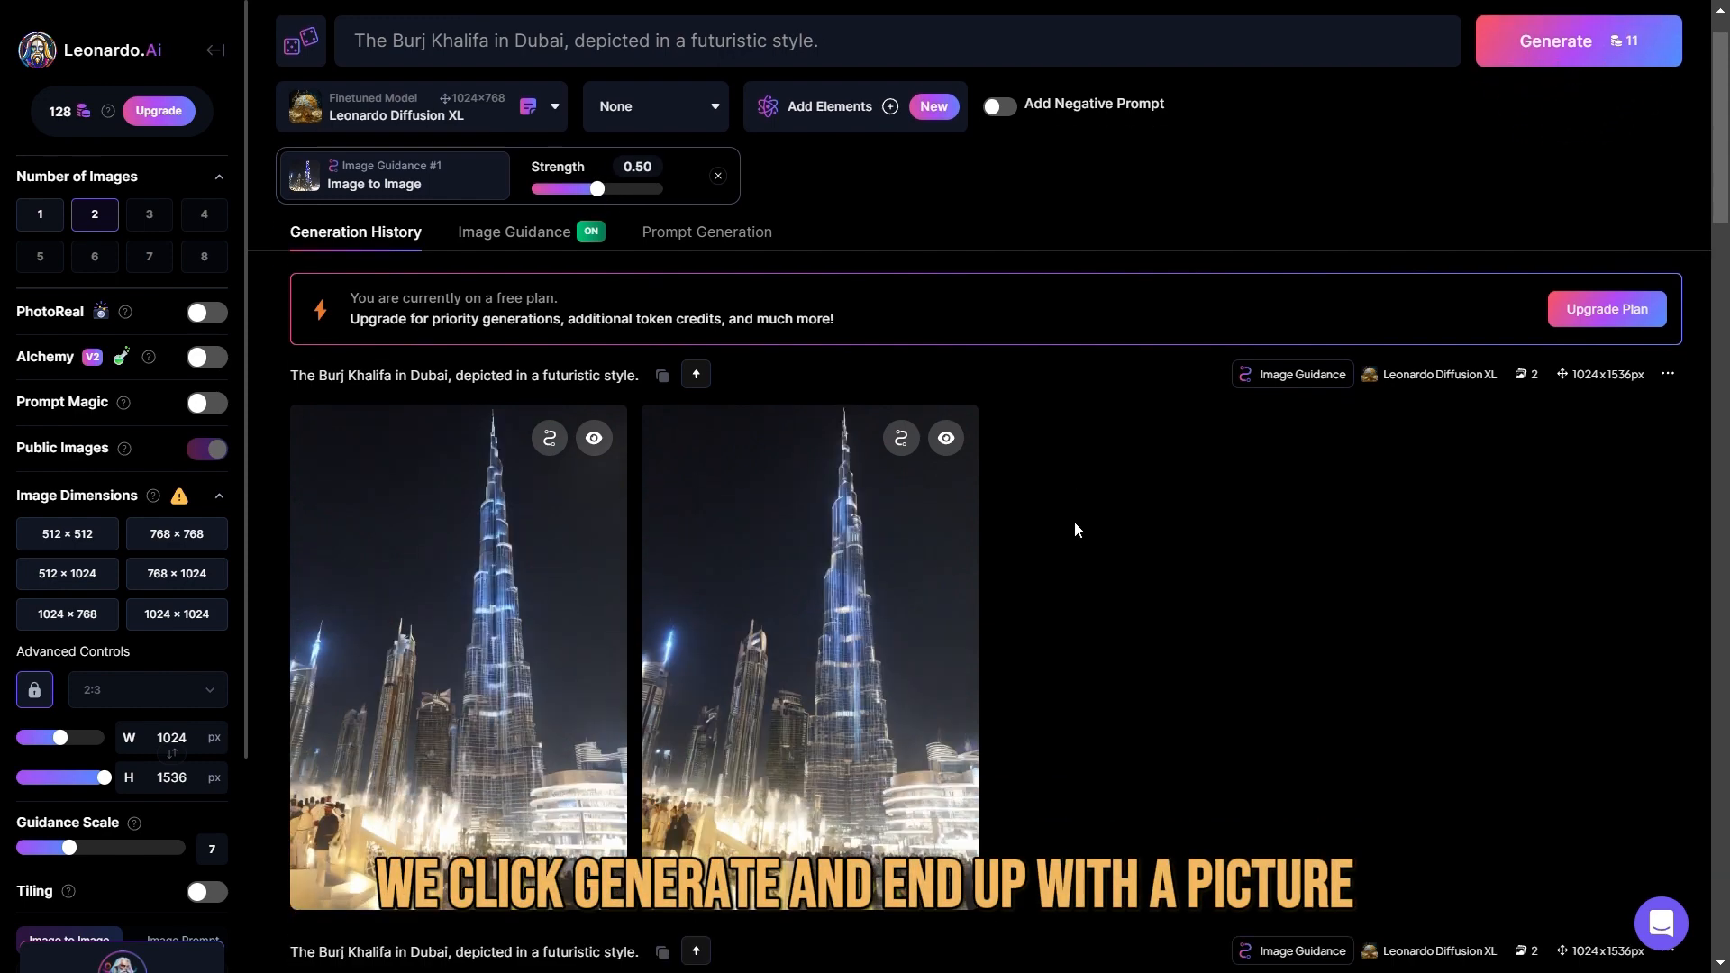
{"action": "scroll", "coordinate": [1074, 521], "scroll_direction": "down", "scroll_amount": 1}
{"action": "left_click", "coordinate": [844, 606]}
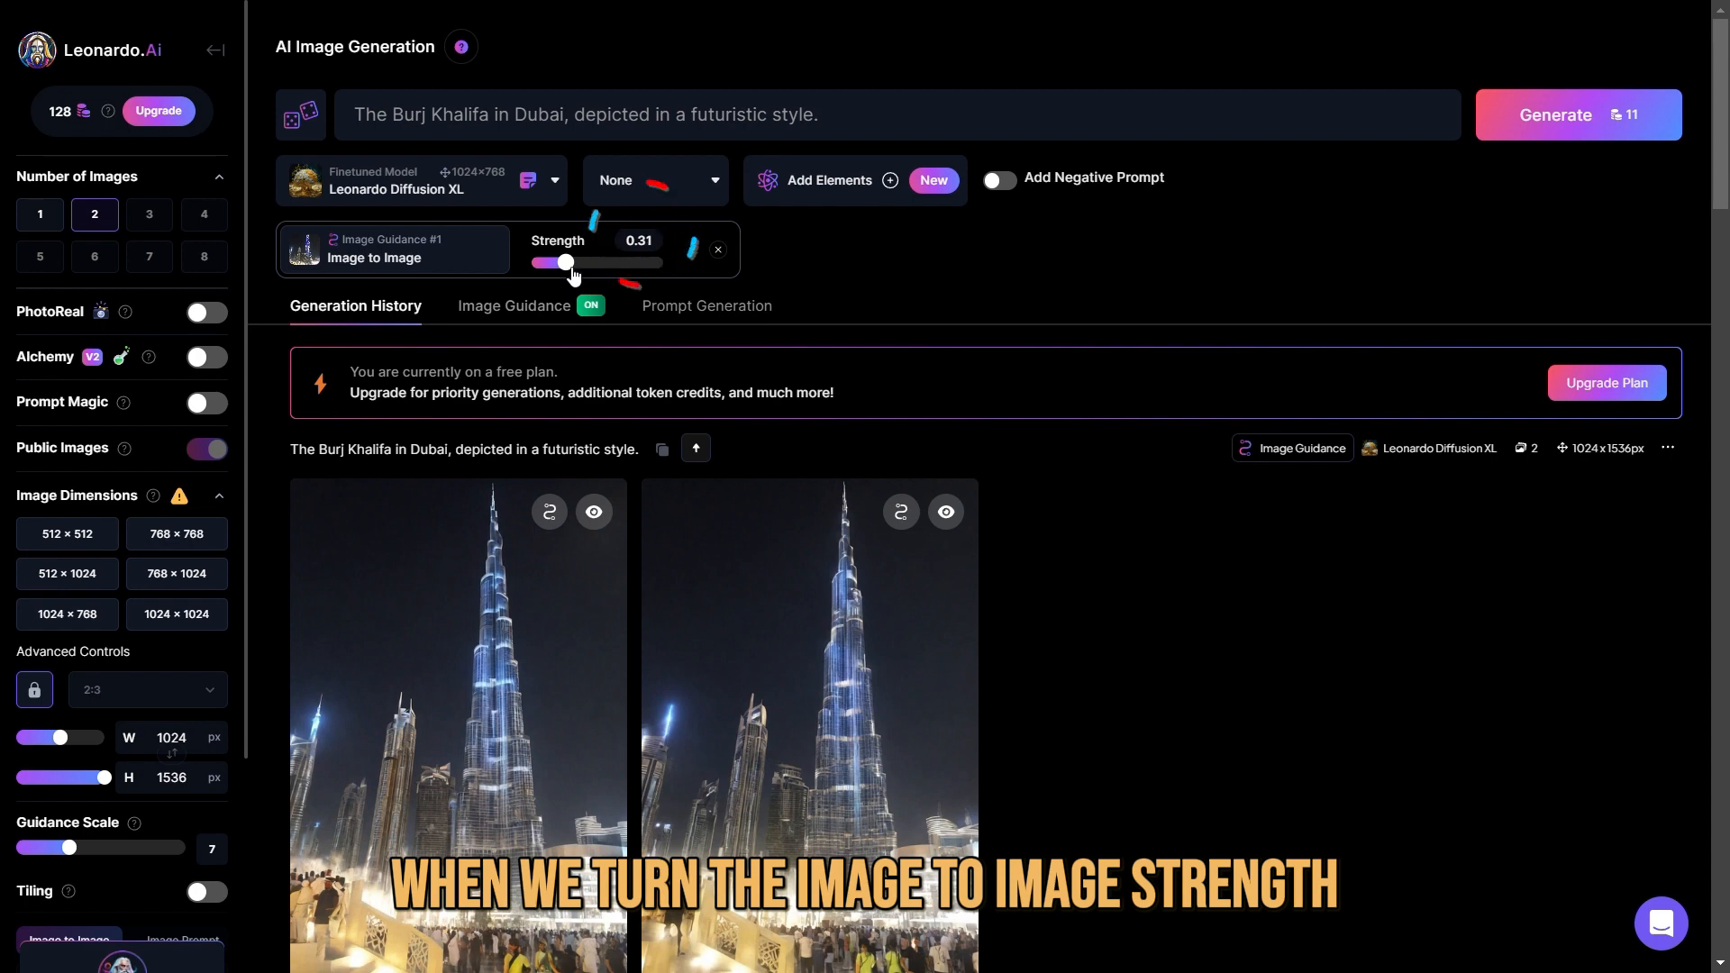
Step: Reduce the image guidance strength to 0.30, generate new Burj Khalifa images and view both results at full size
{"action": "left_click_drag", "start_coordinate": [573, 273], "coordinate": [570, 273]}
{"action": "left_click", "coordinate": [1581, 99]}
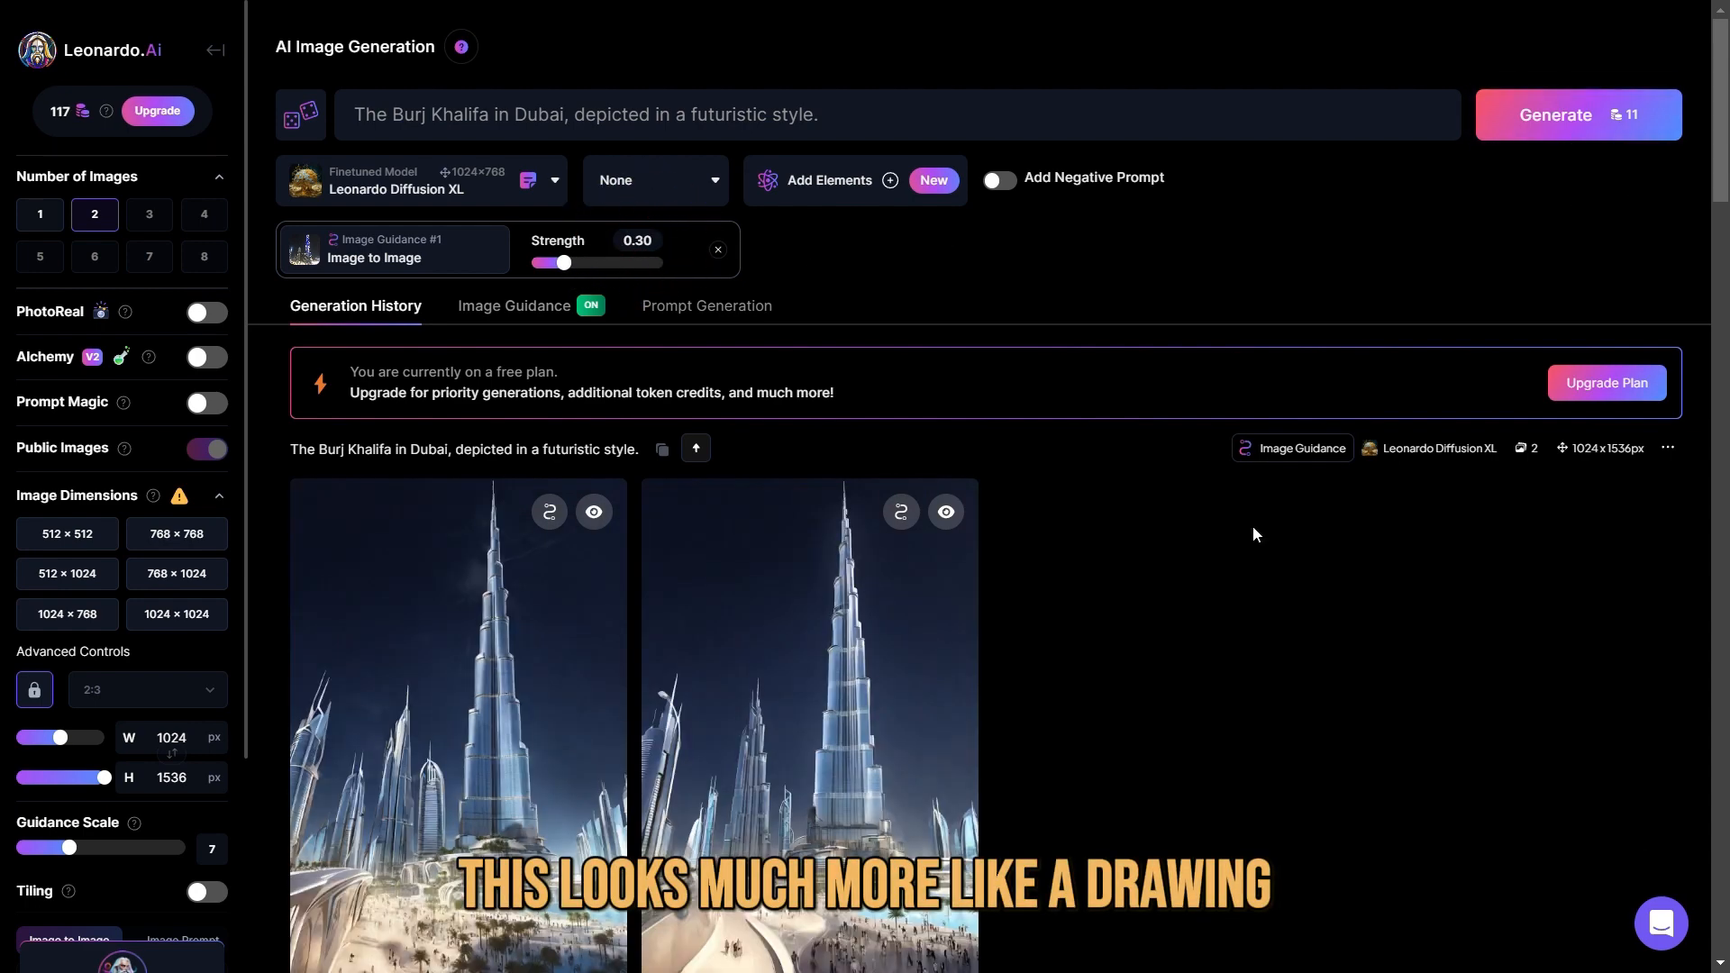
{"action": "left_click", "coordinate": [531, 674]}
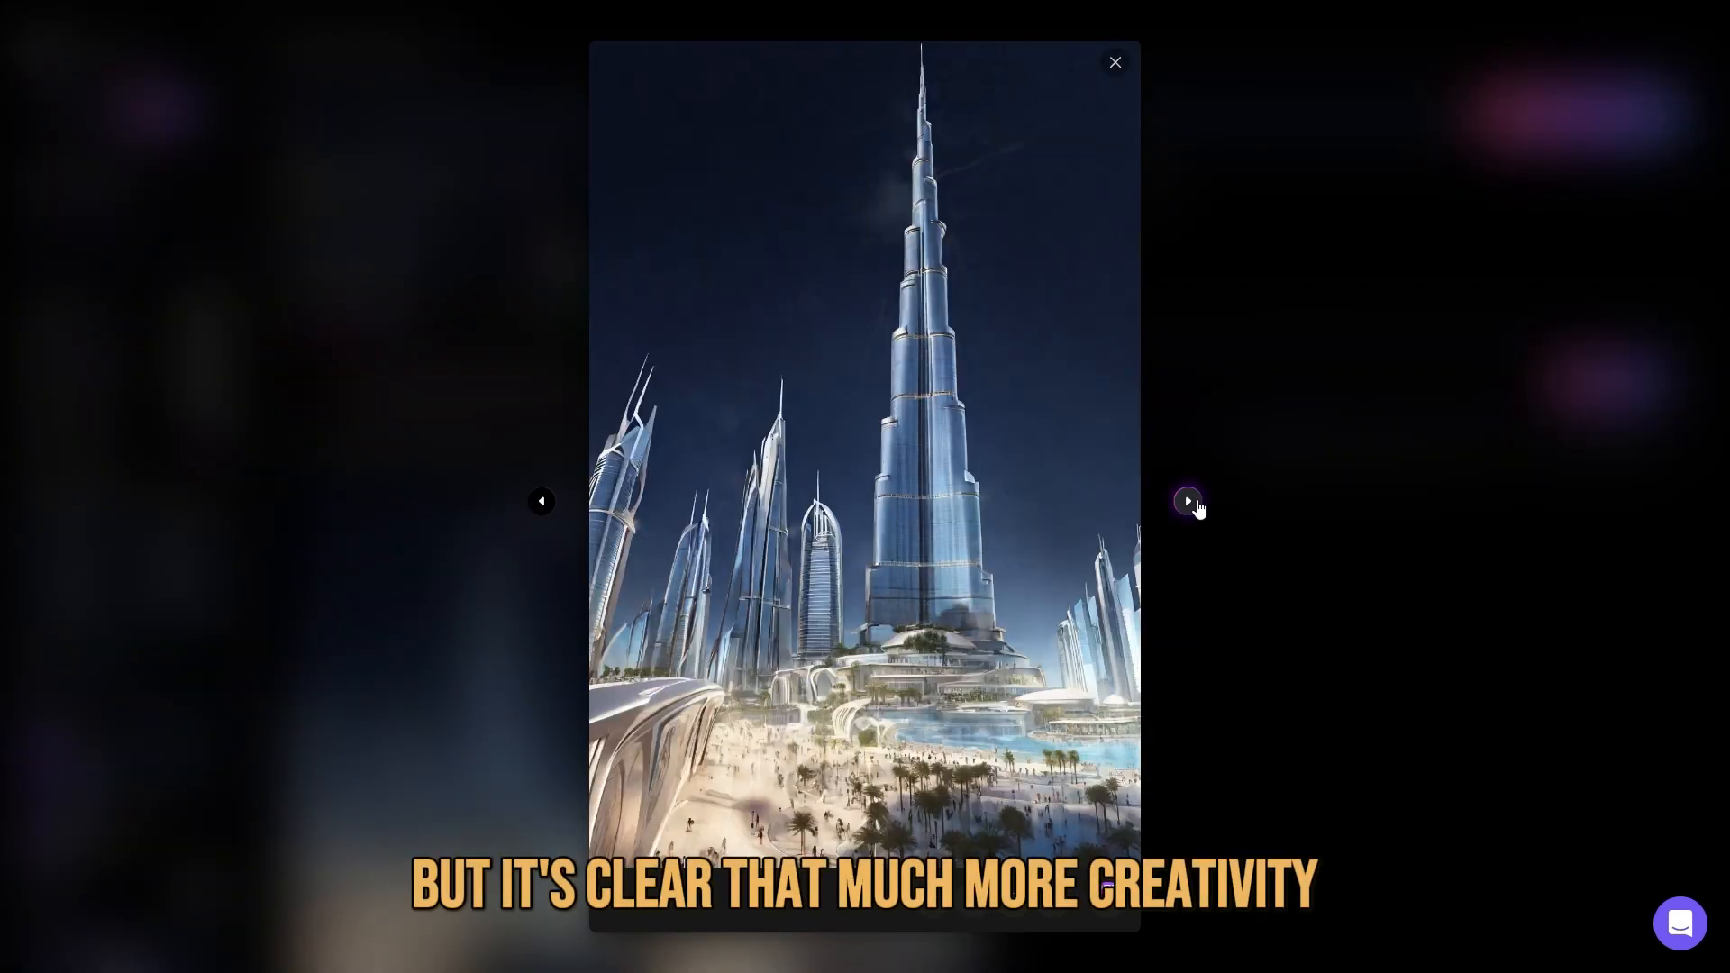
{"action": "left_click", "coordinate": [1188, 501]}
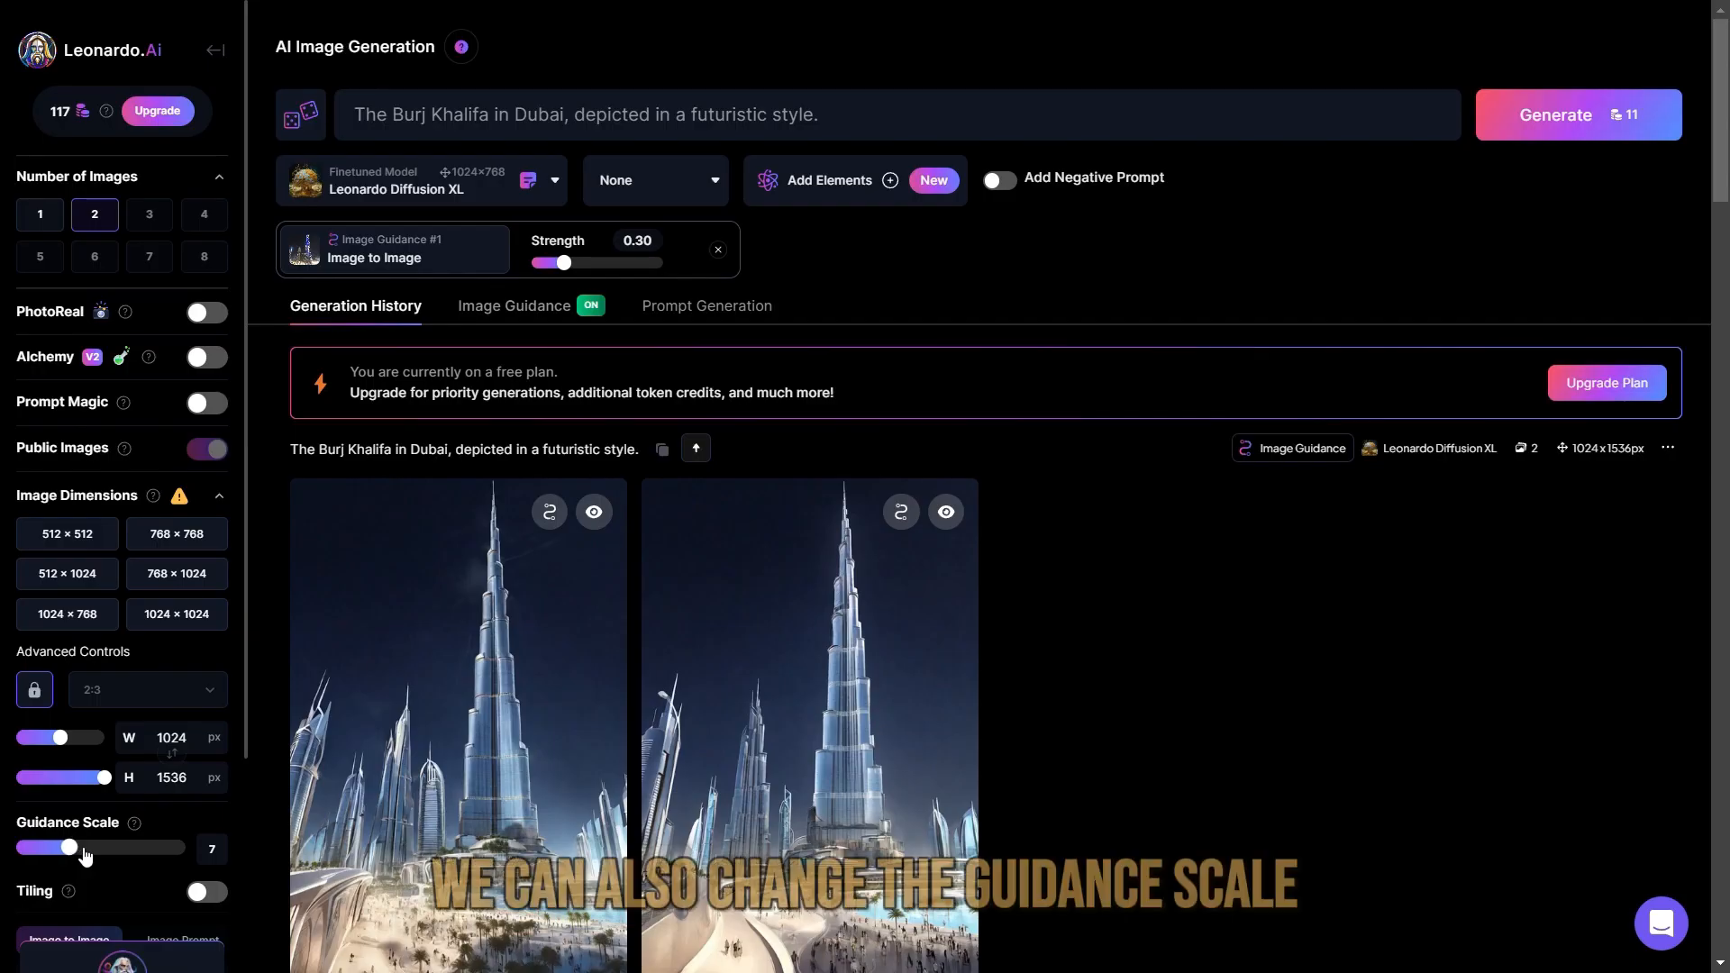
Step: Raise the Guidance Scale to 9, regenerate the Burj Khalifa images and compare both results at full size
{"action": "mouse_move", "coordinate": [74, 852]}
{"action": "left_mouse_down"}
{"action": "mouse_move", "coordinate": [101, 855]}
{"action": "mouse_move", "coordinate": [87, 849]}
{"action": "left_mouse_up"}
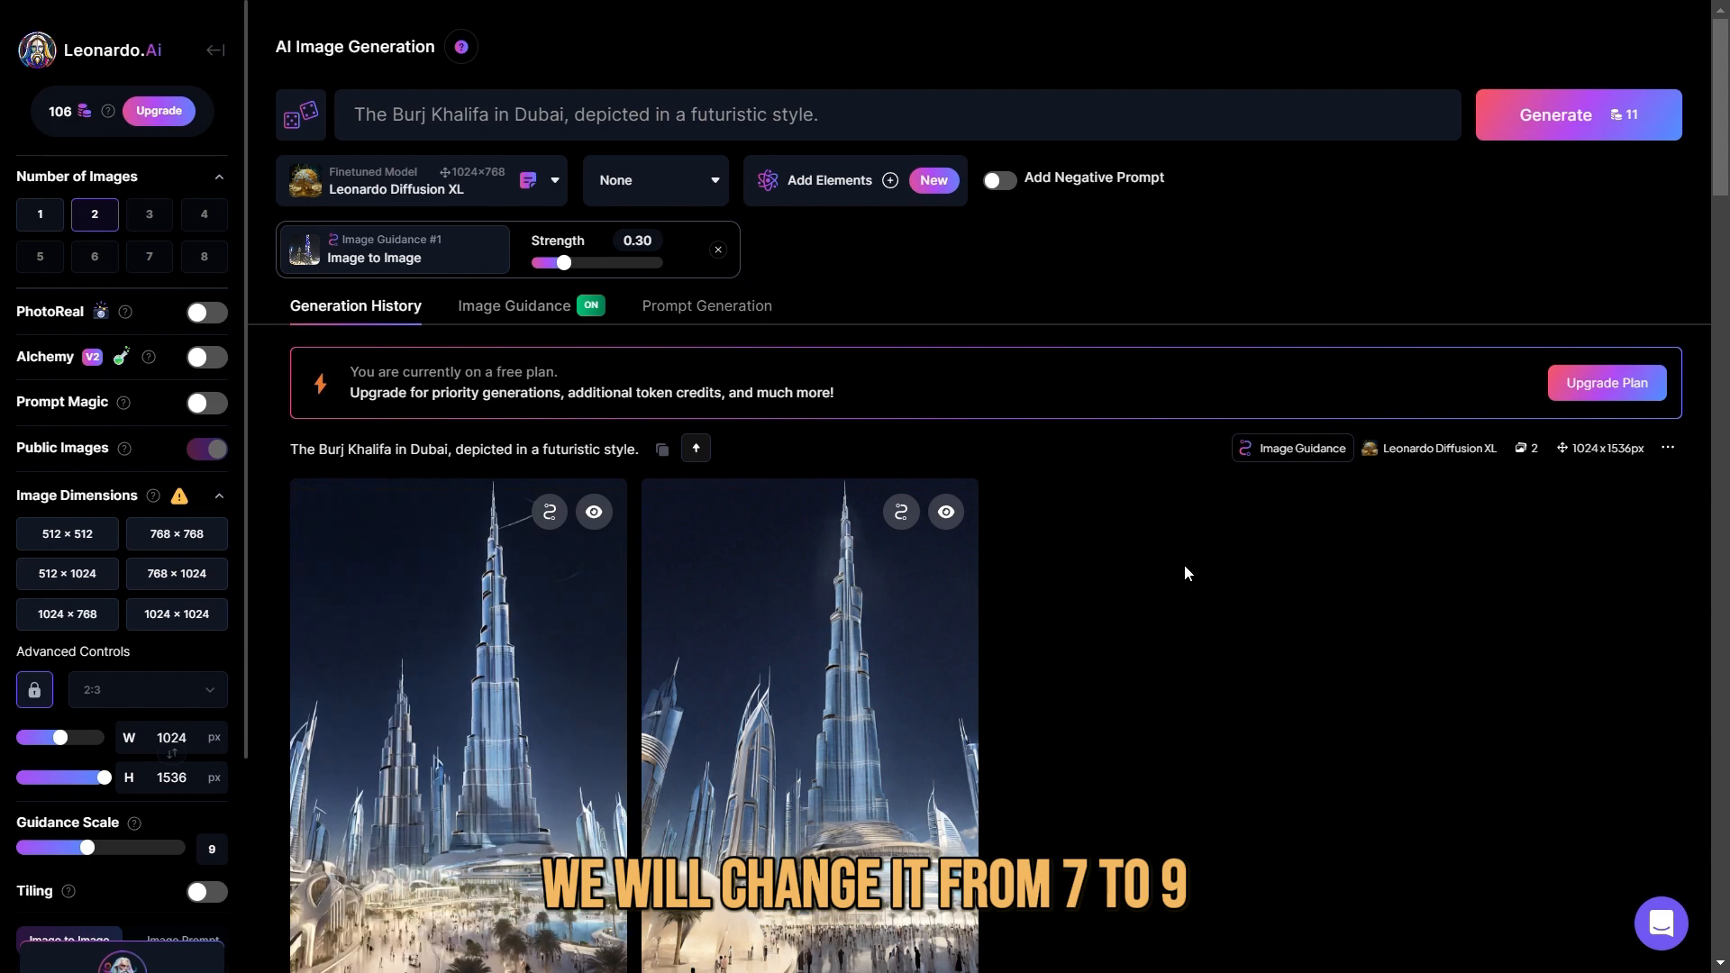
{"action": "scroll", "coordinate": [1185, 566], "scroll_direction": "down", "scroll_amount": 1}
{"action": "left_click", "coordinate": [545, 533]}
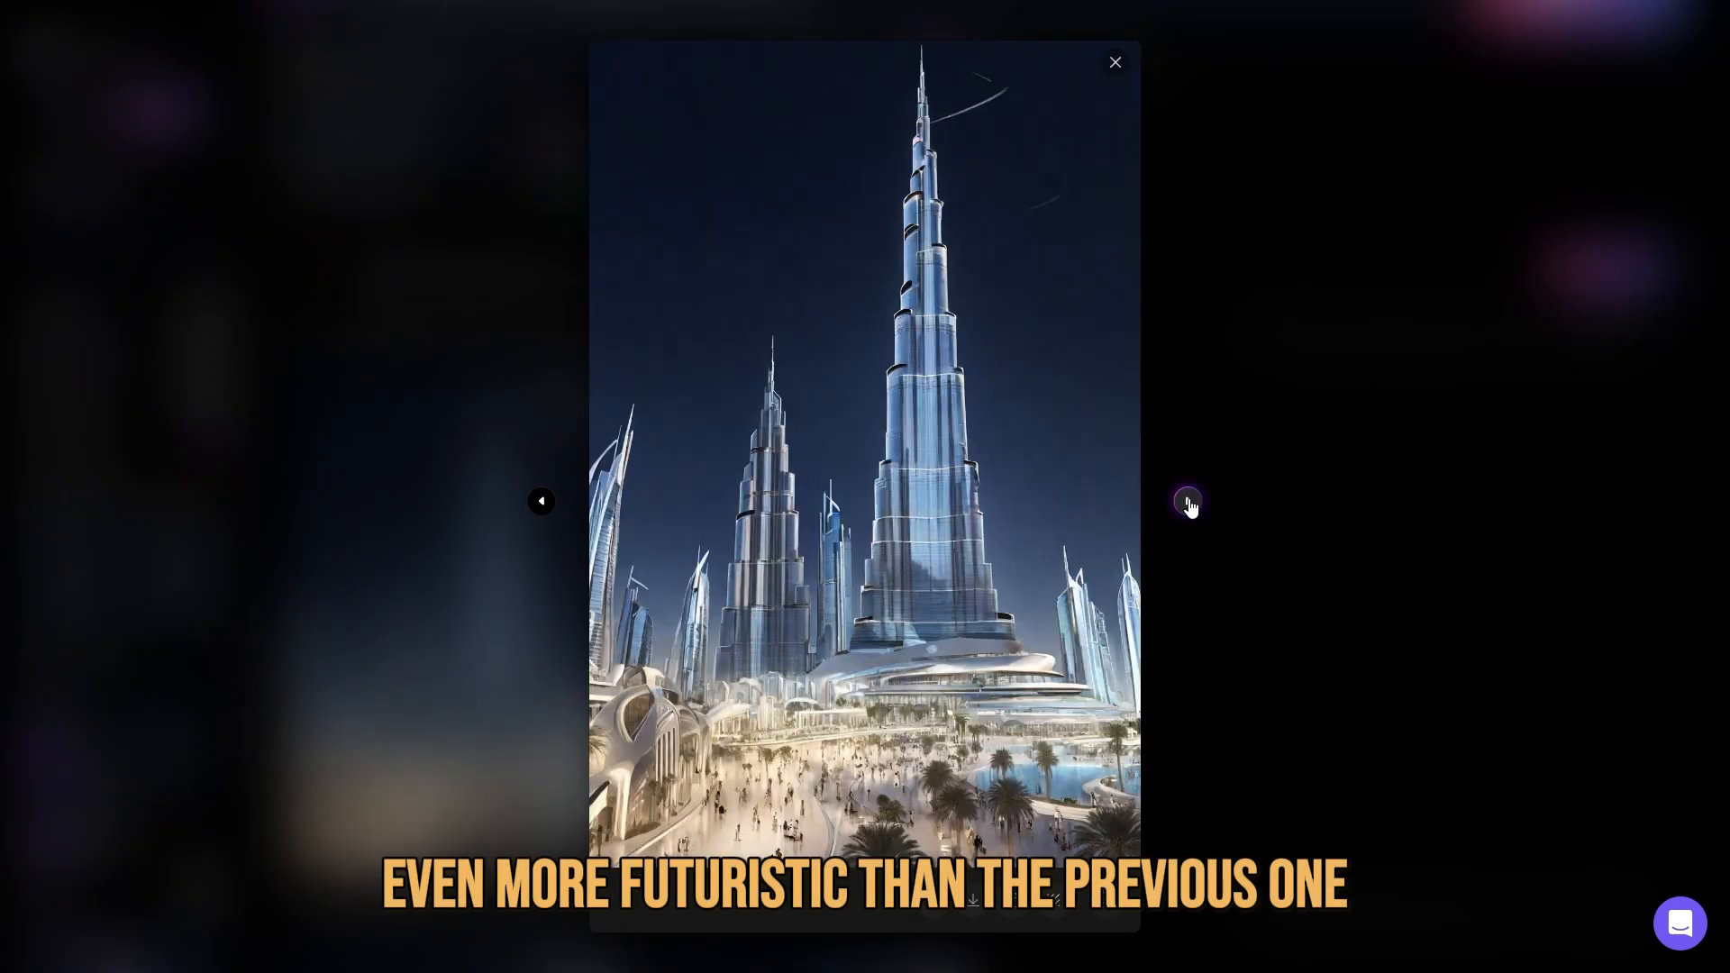
{"action": "left_click", "coordinate": [1188, 502]}
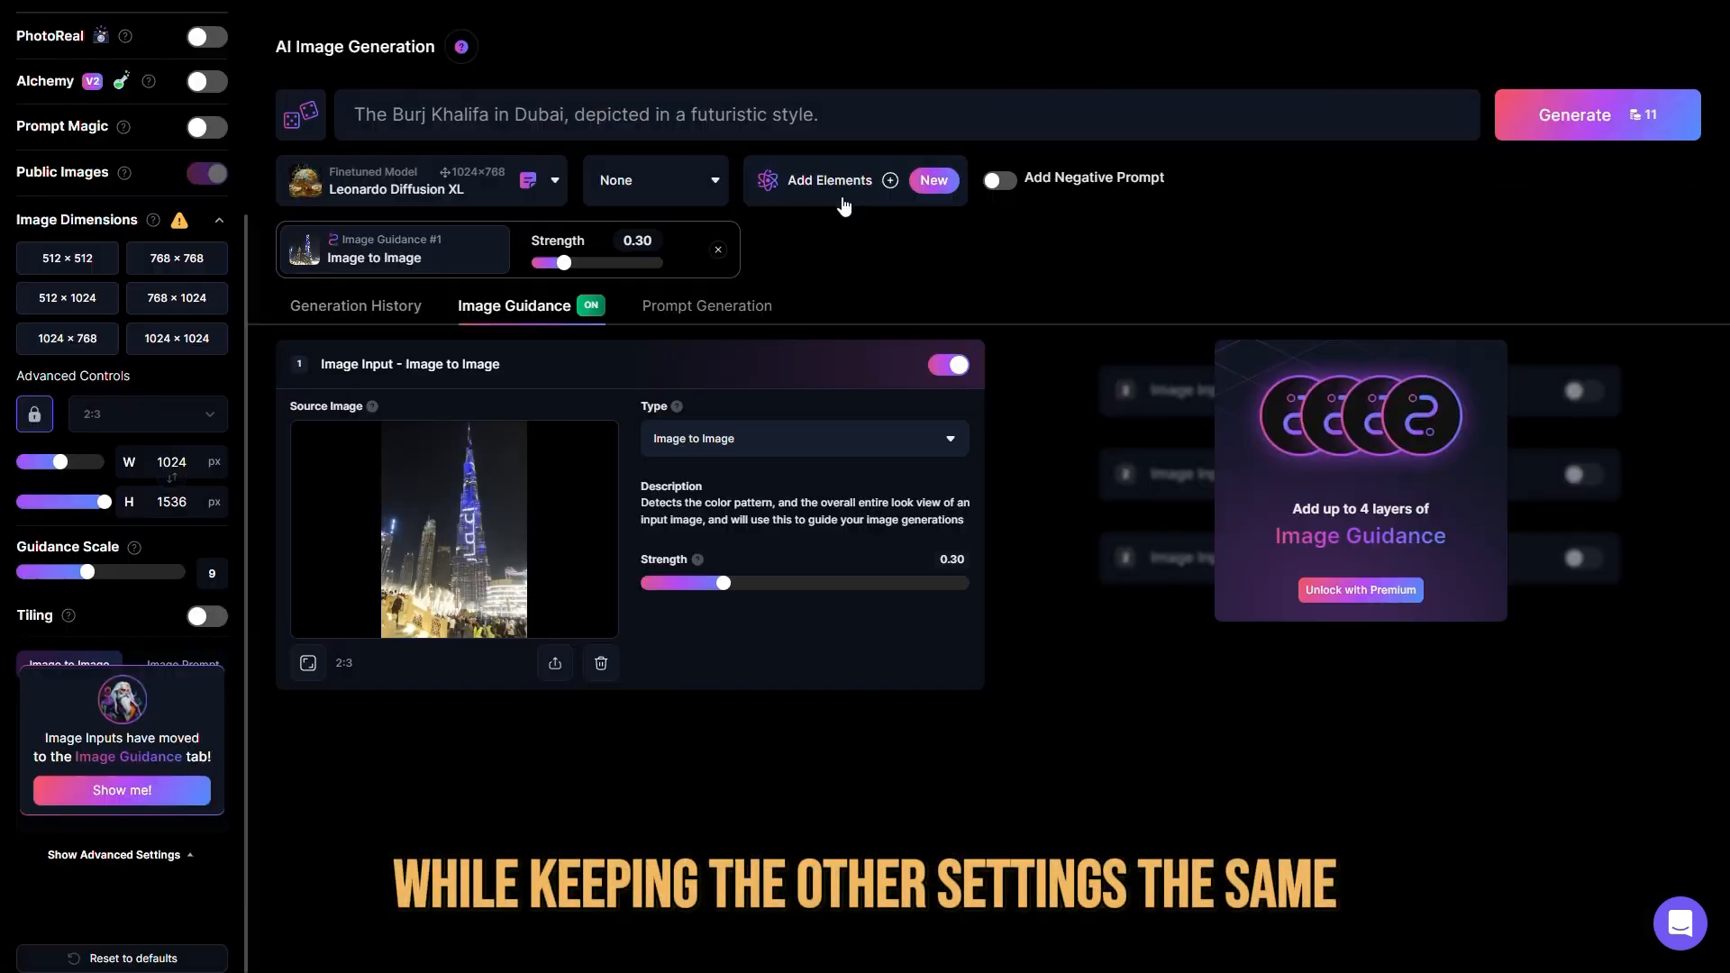
Step: Switch the finetuned model to Absolute Reality v1.6, generate the Burj Khalifa images again and open the first result
{"action": "left_click", "coordinate": [444, 192]}
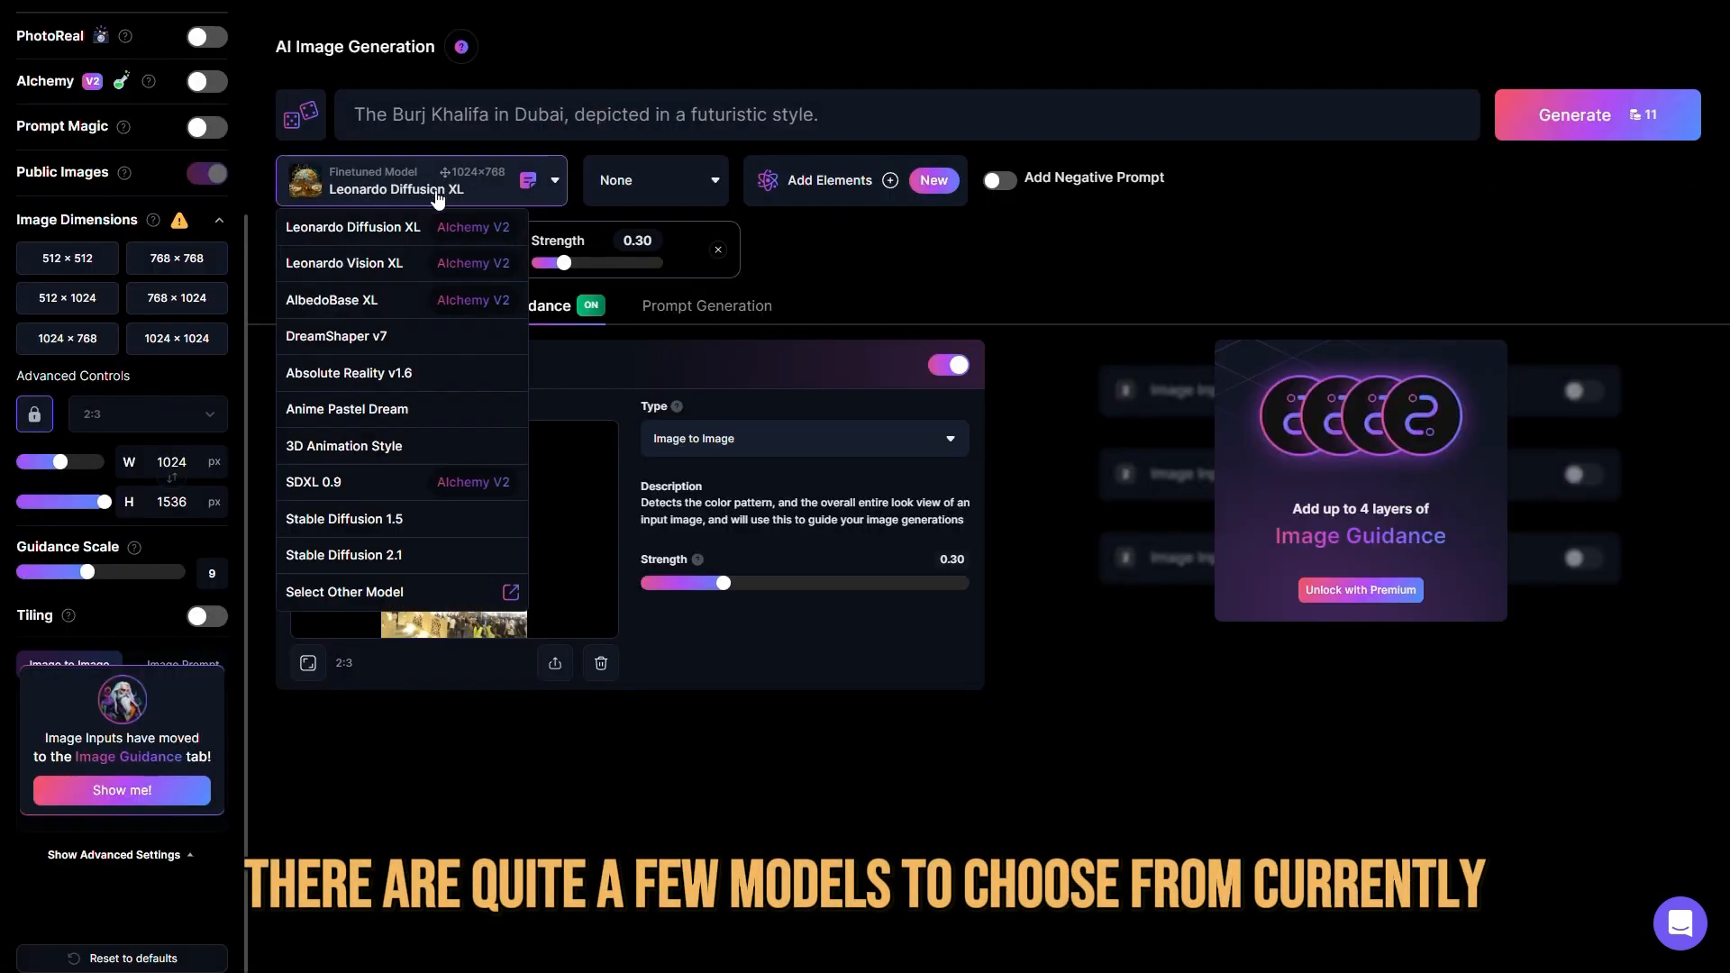
{"action": "left_click", "coordinate": [381, 372]}
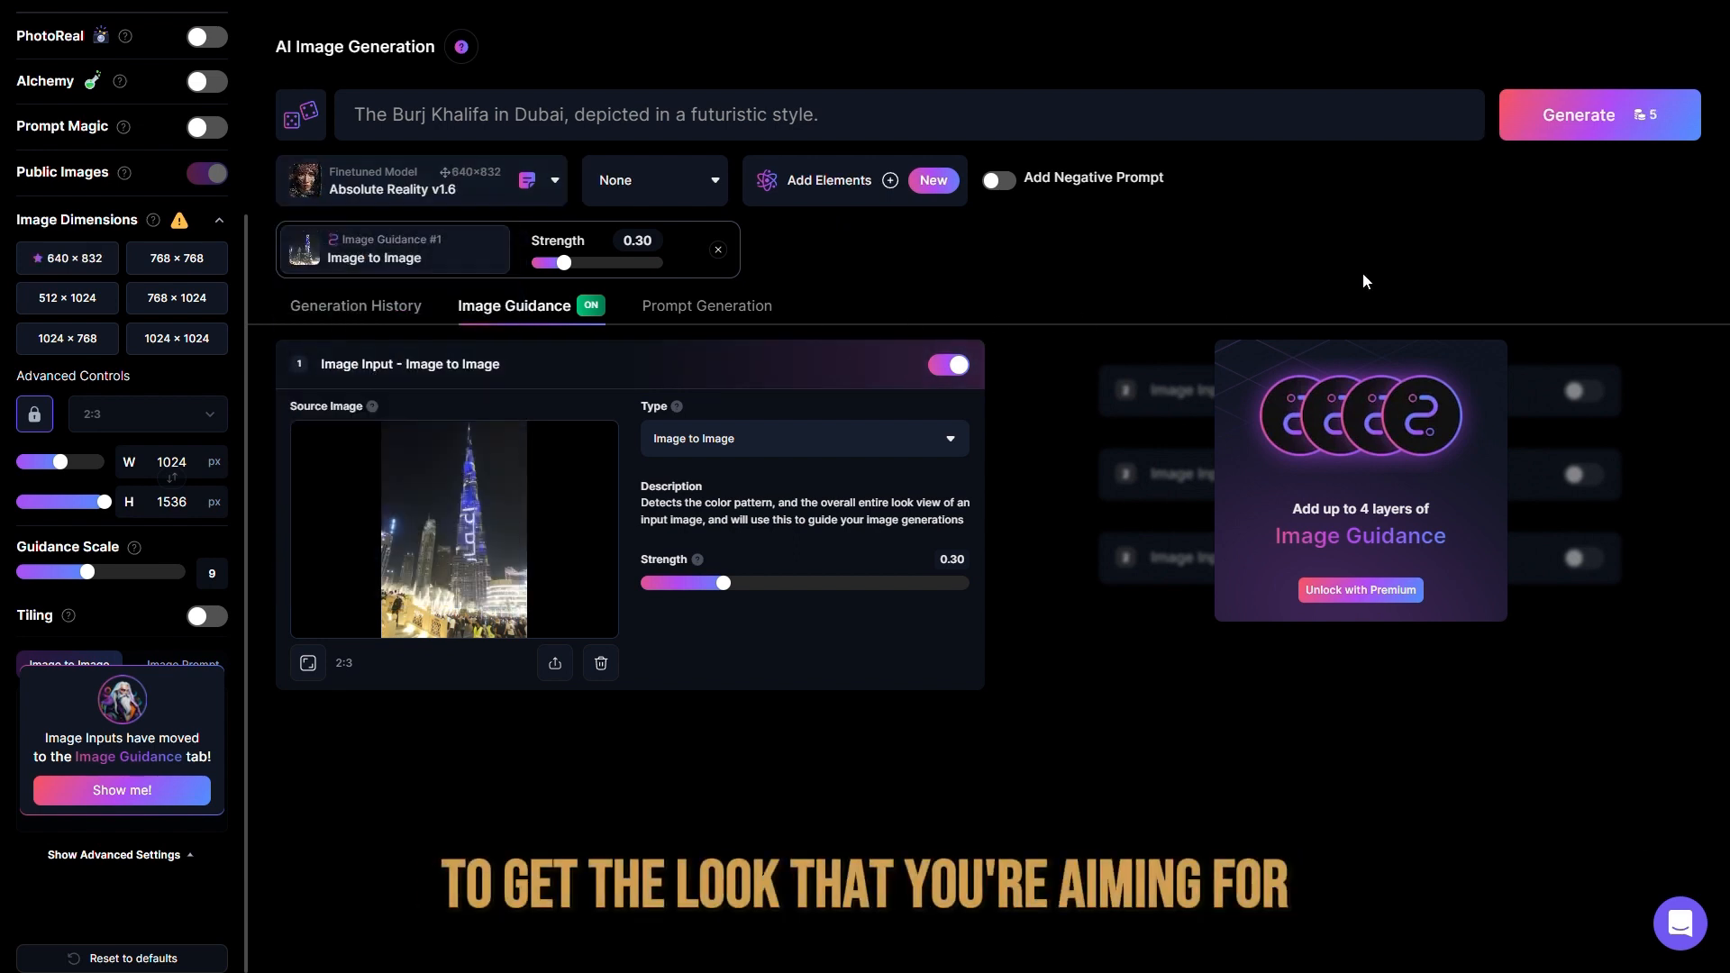
{"action": "left_click", "coordinate": [1560, 97]}
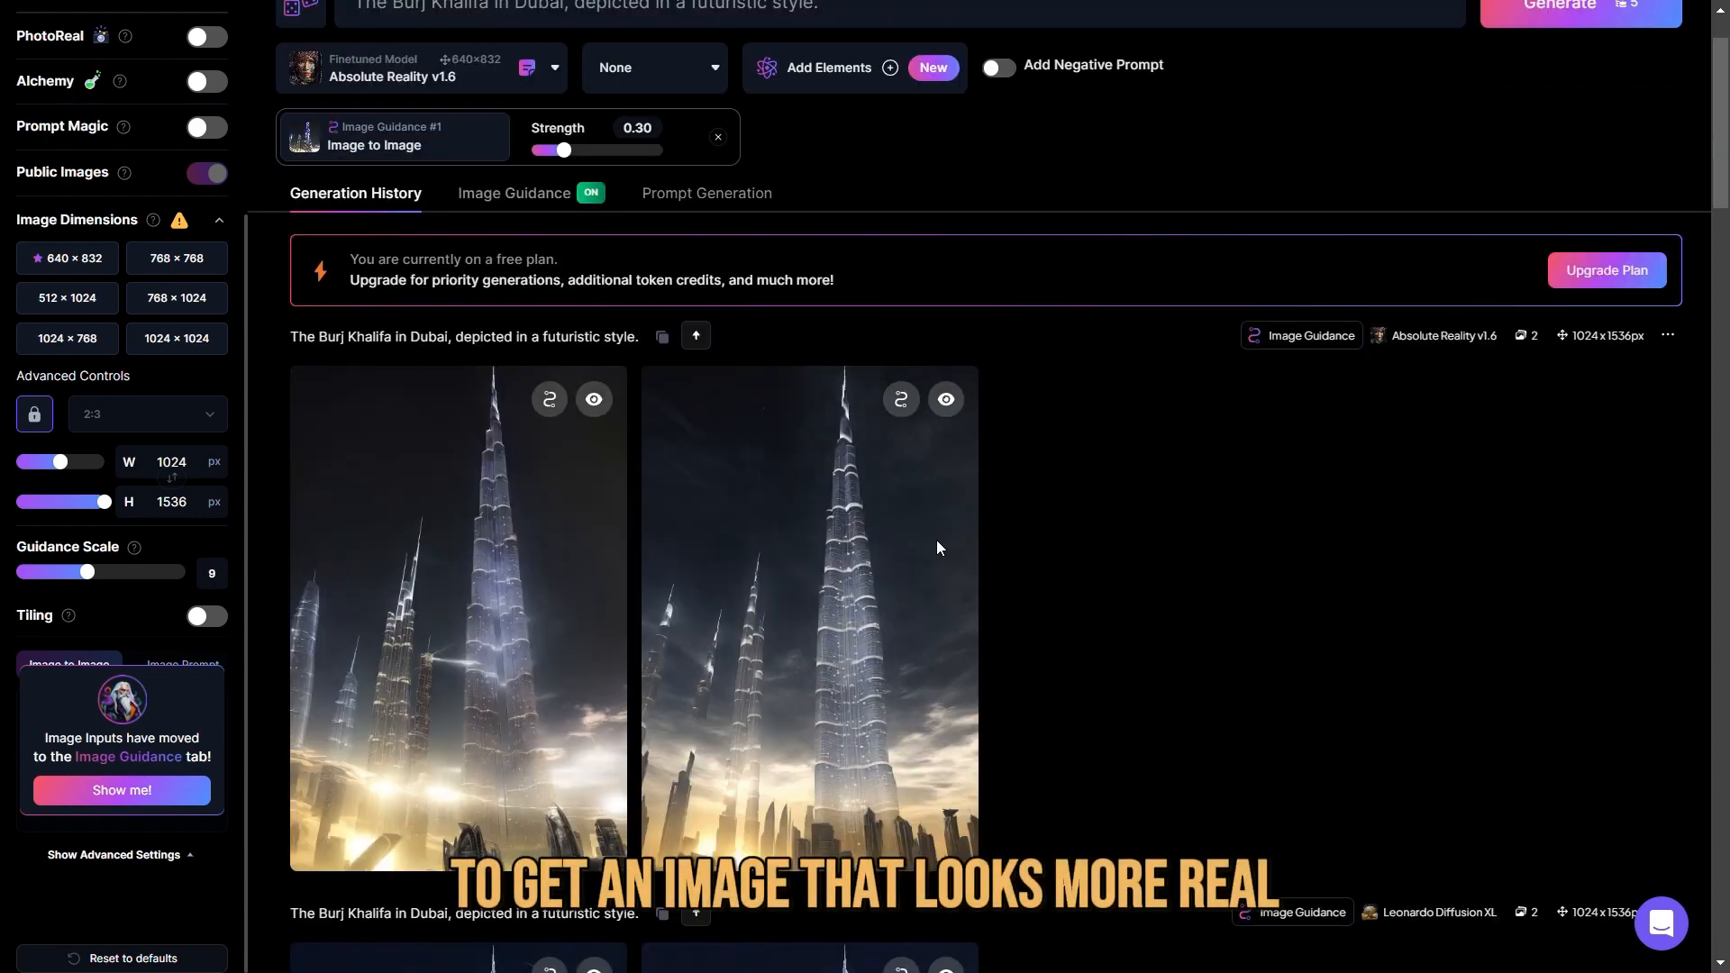
{"action": "left_click", "coordinate": [506, 577]}
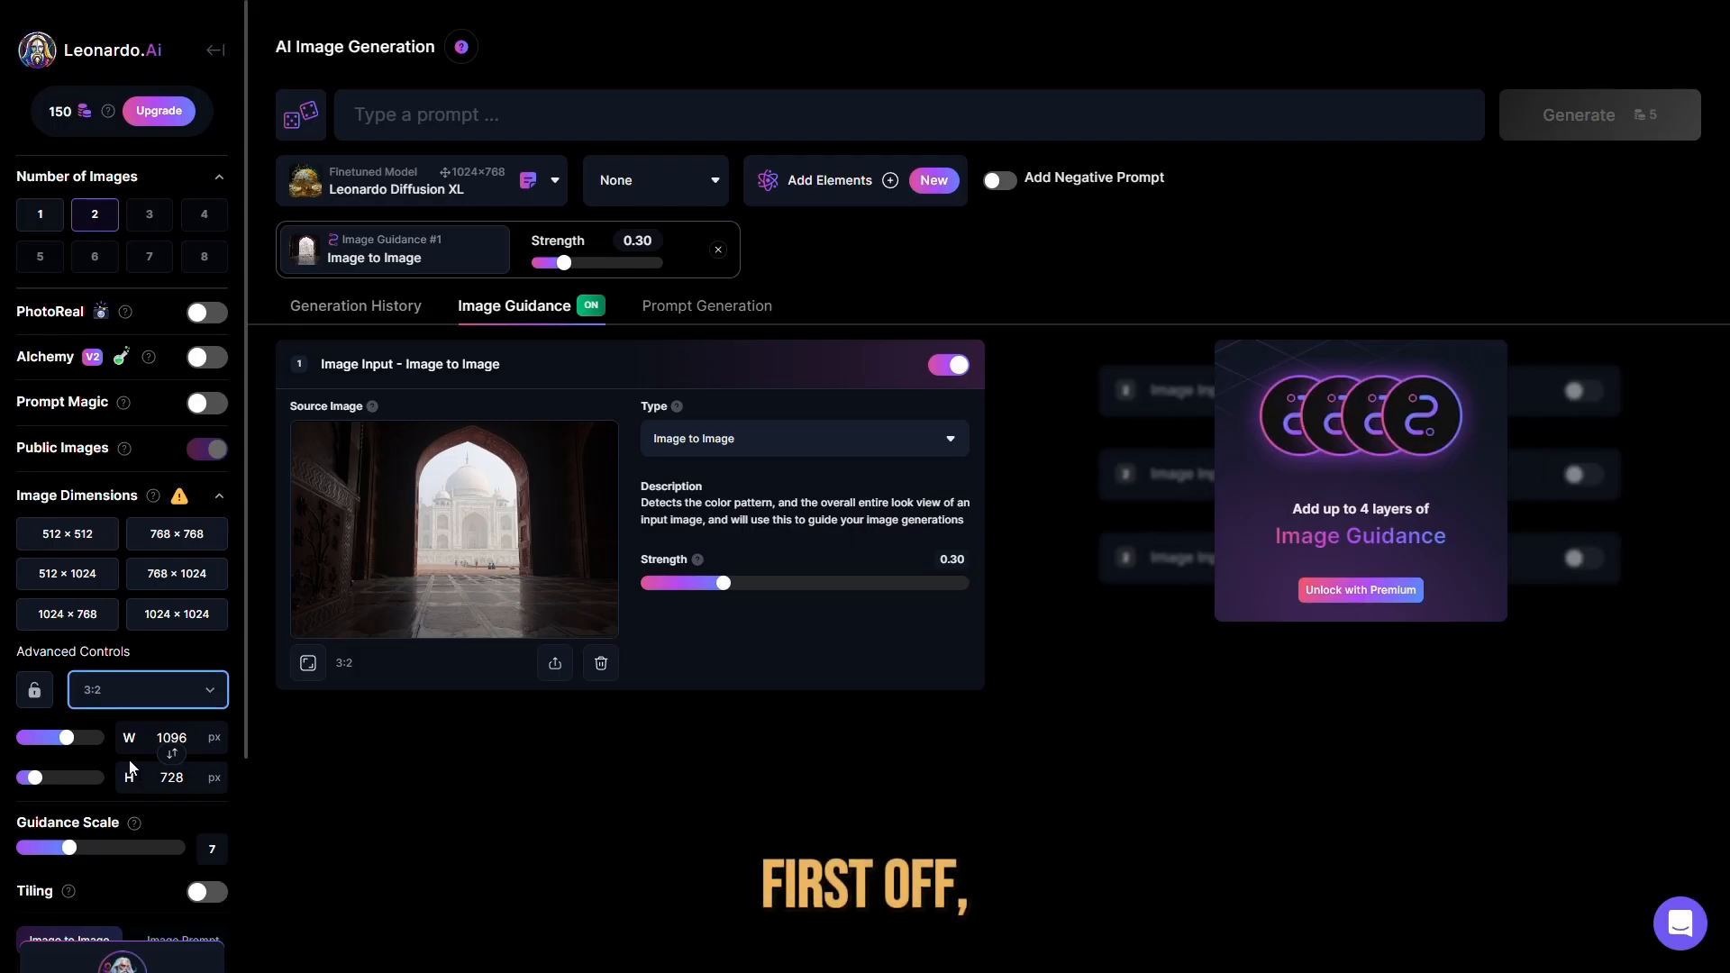
Step: Lock the 3:2 aspect ratio for the Taj Mahal image and enlarge the output dimensions to 1536 × 1024 px
{"action": "left_click", "coordinate": [35, 692]}
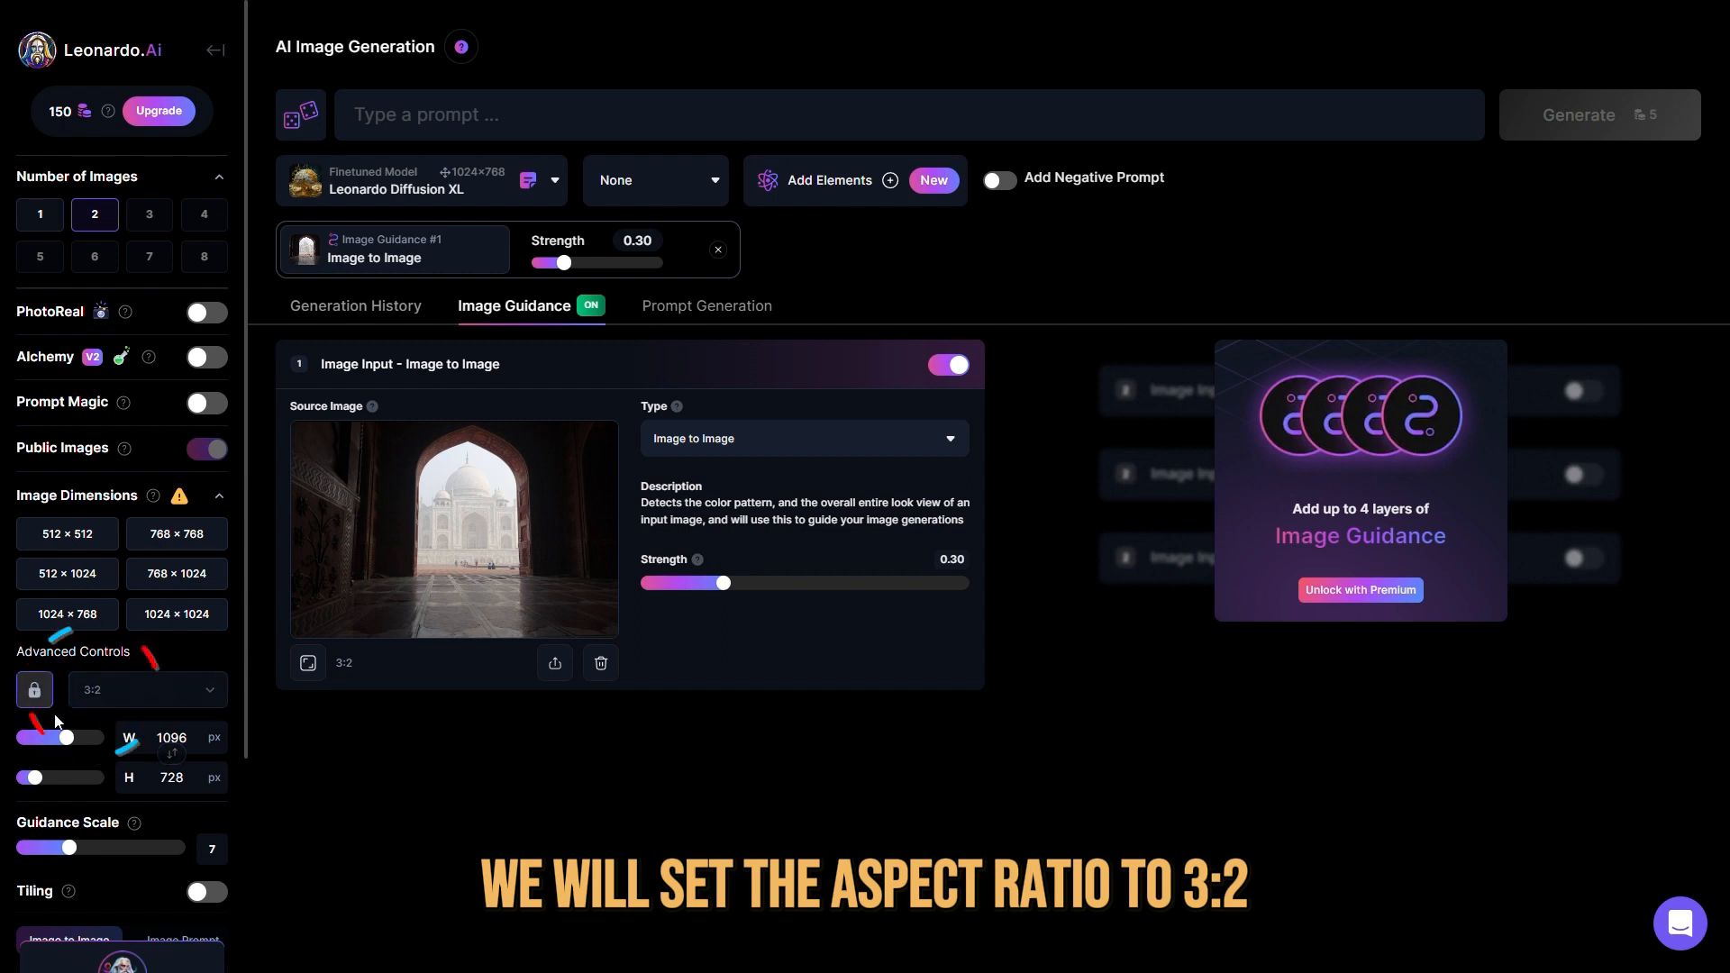
{"action": "left_click_drag", "start_coordinate": [75, 746], "coordinate": [113, 746]}
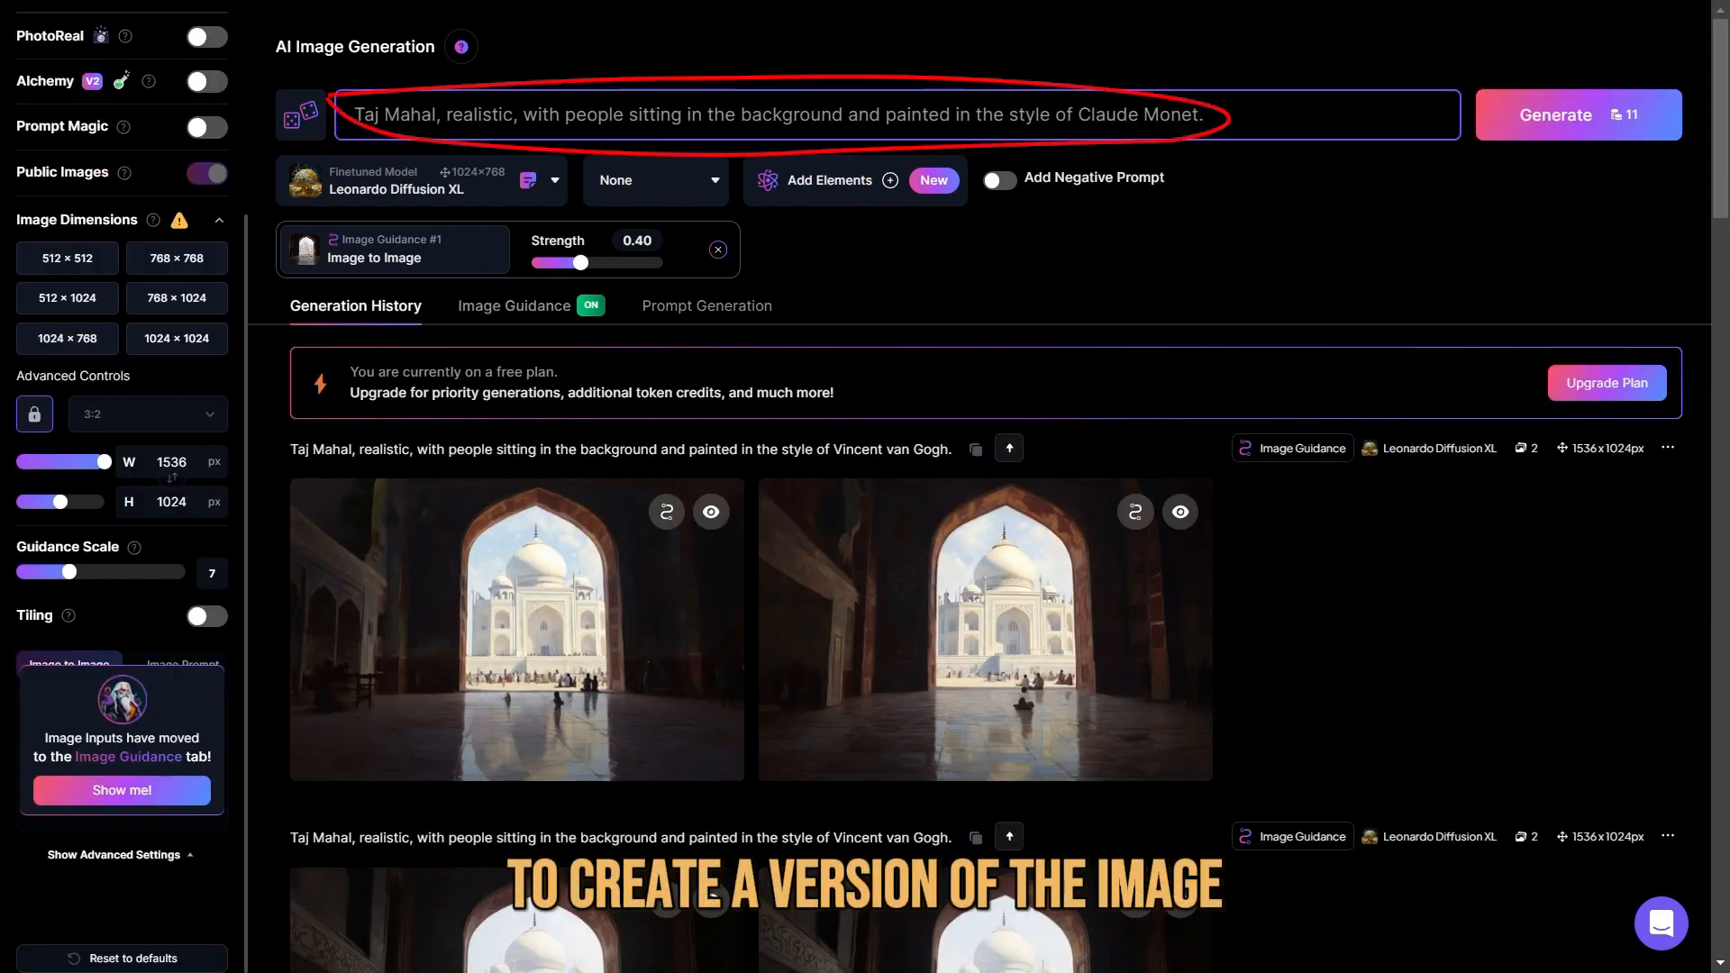
Step: Generate the realistic Taj Mahal images with people, painted in the style of Claude Monet, and open the first result
{"action": "left_click", "coordinate": [1510, 97]}
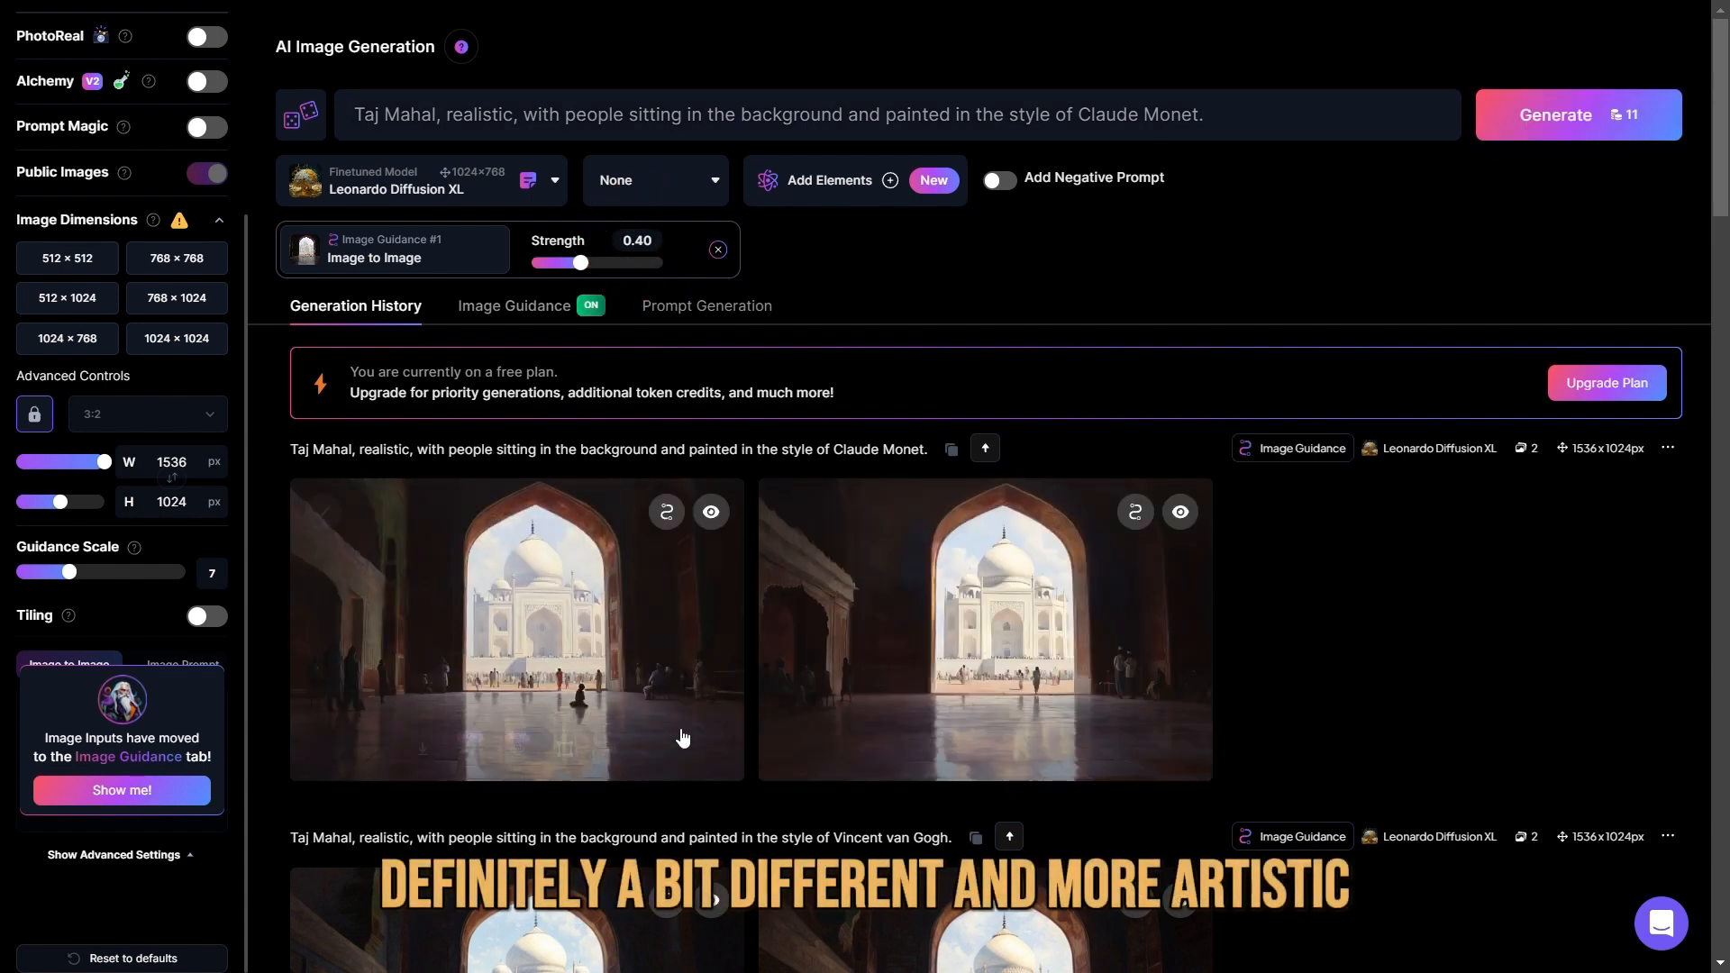
{"action": "left_click", "coordinate": [695, 630]}
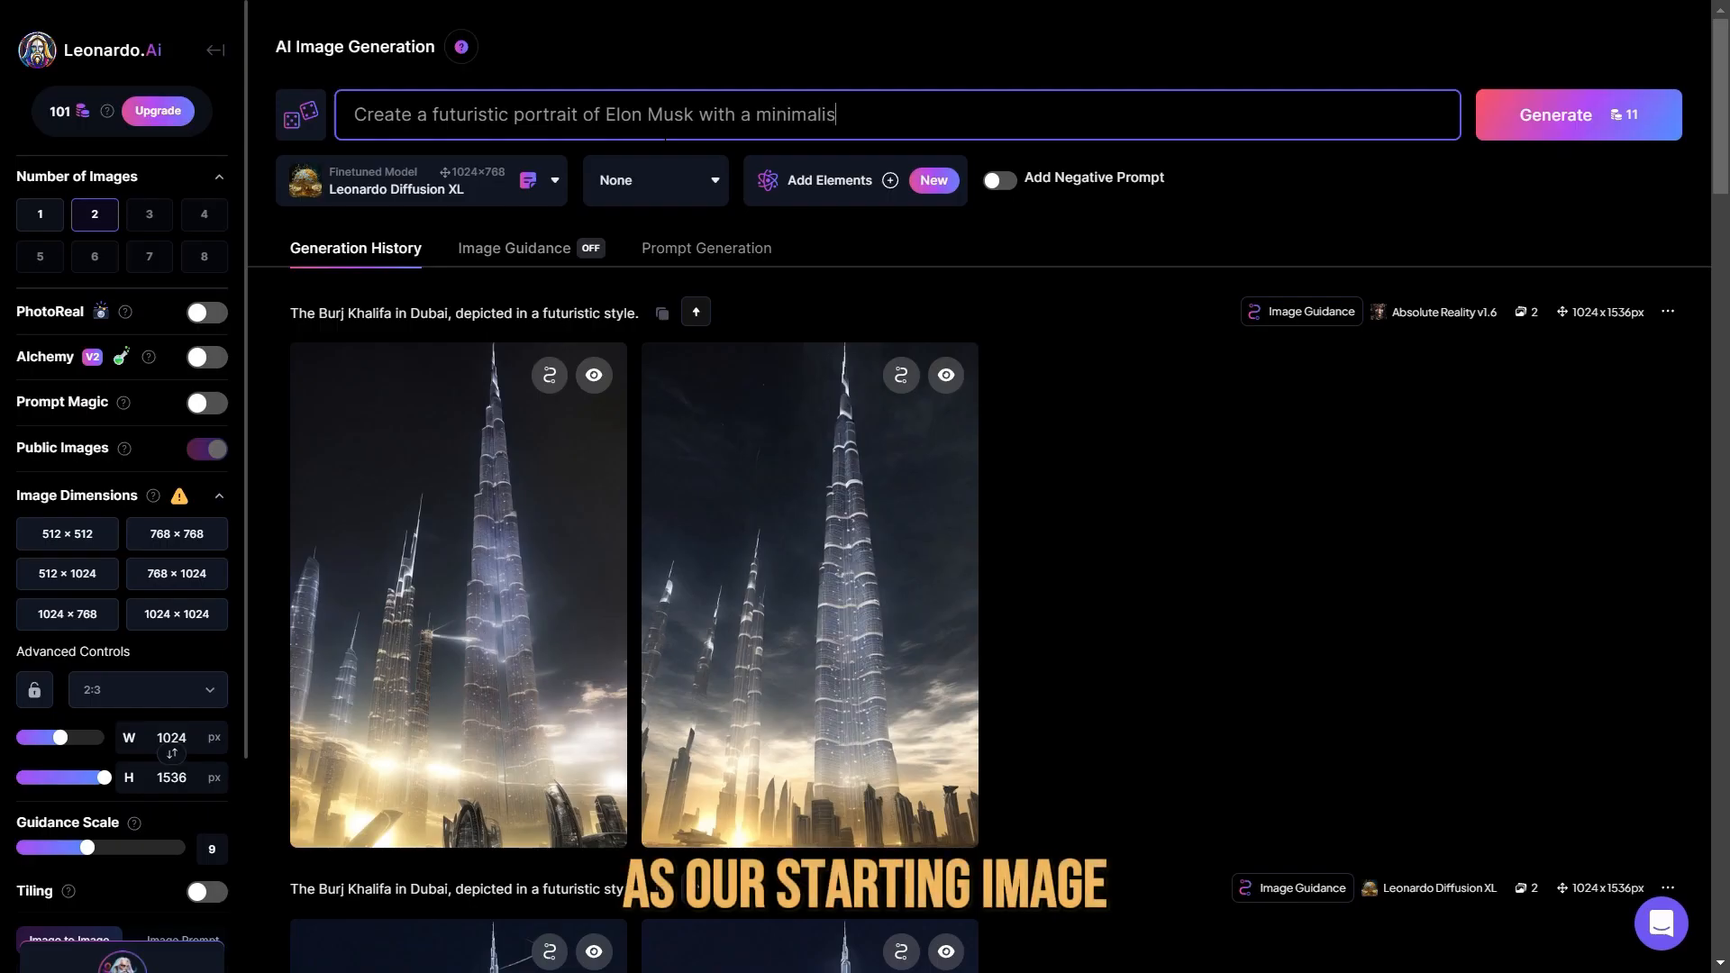
Step: Complete the prompt "Create a futuristic portrait of Elon Musk with a minimalistic background." and set the aspect ratio to 16:9
{"action": "type", "text": "tic background."}
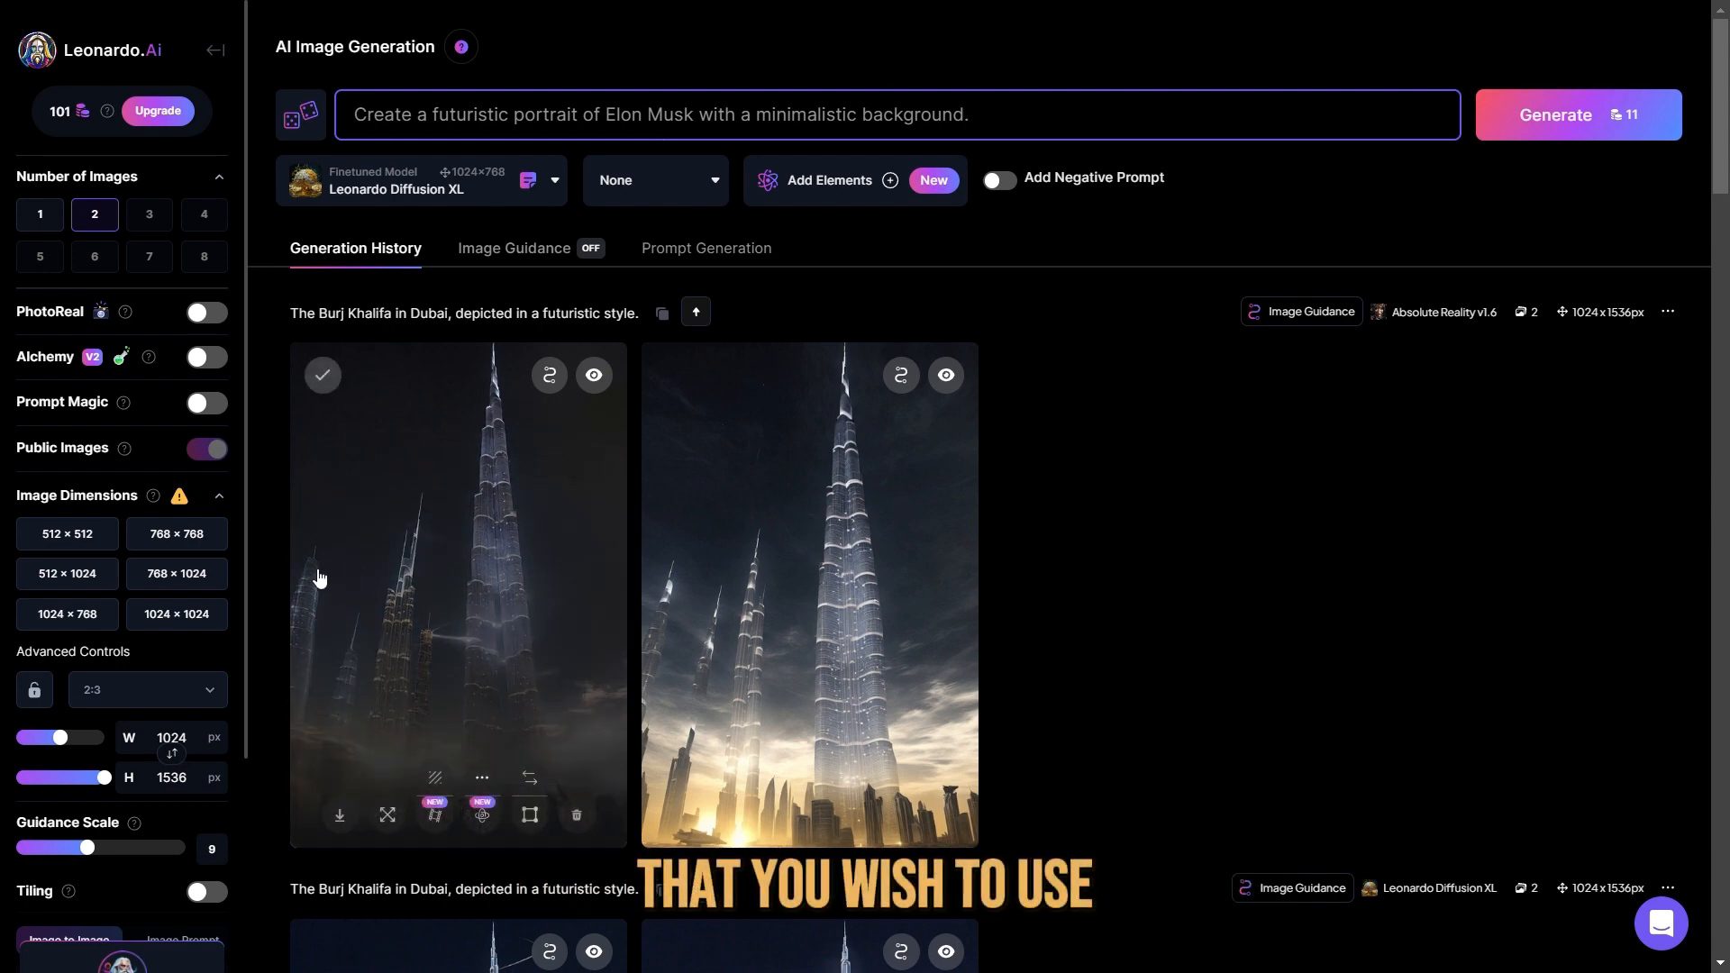
{"action": "left_click", "coordinate": [163, 696]}
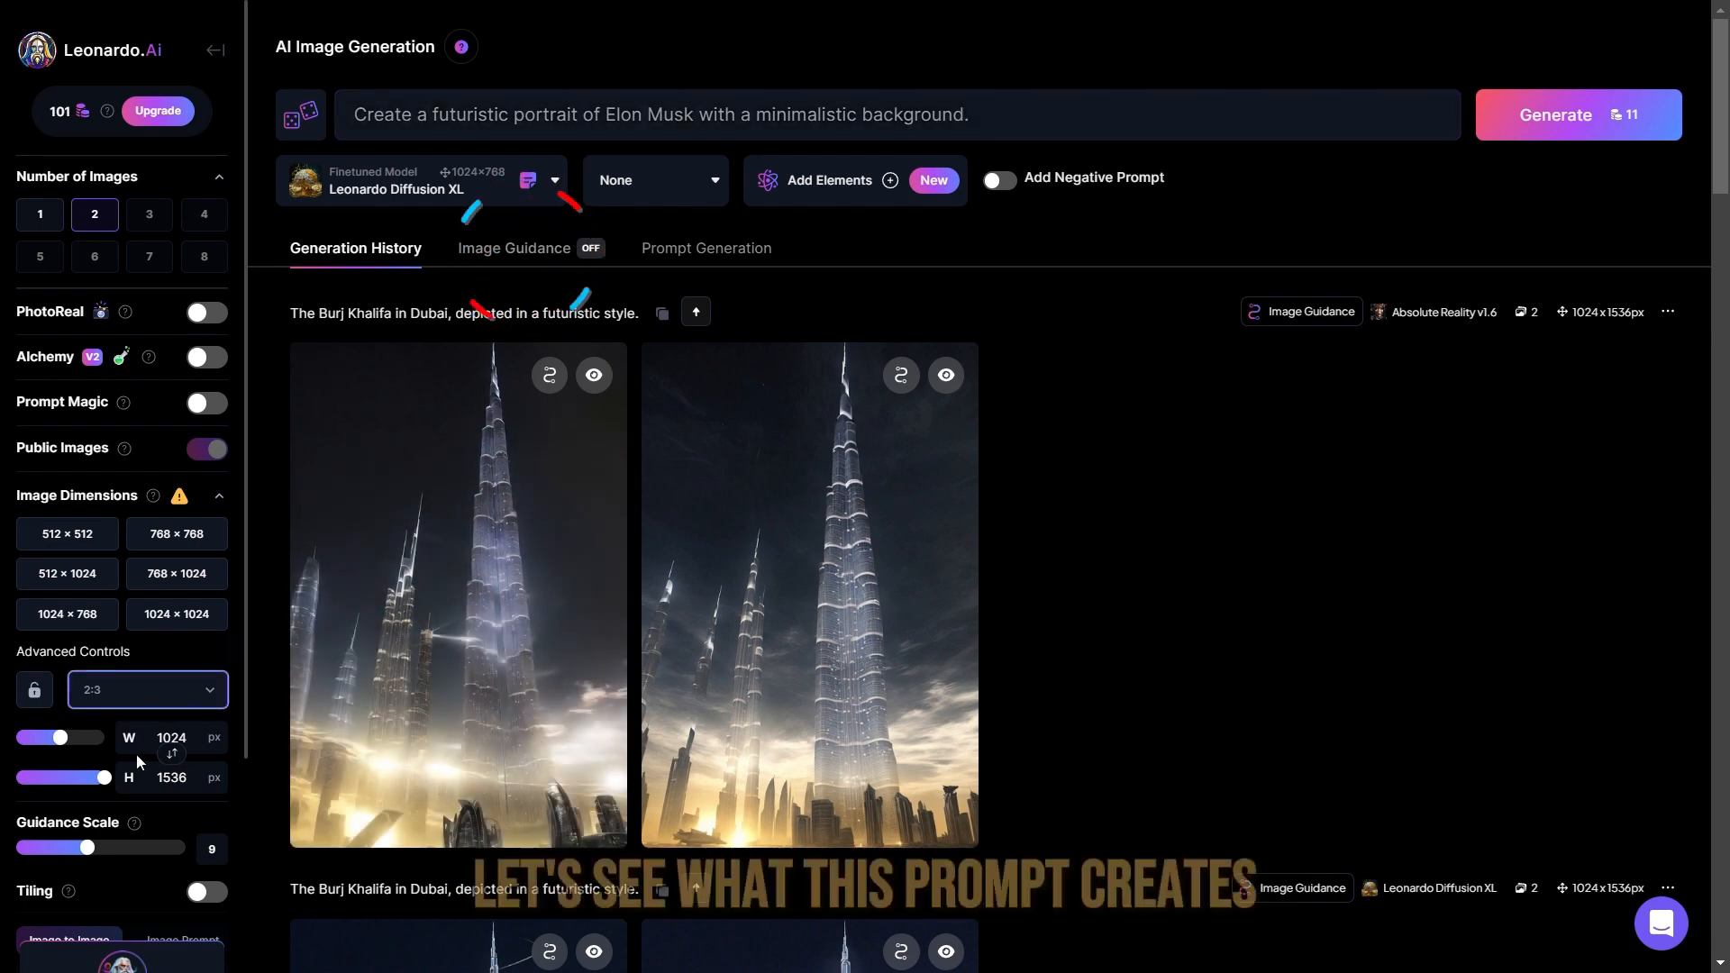
{"action": "left_click", "coordinate": [121, 827]}
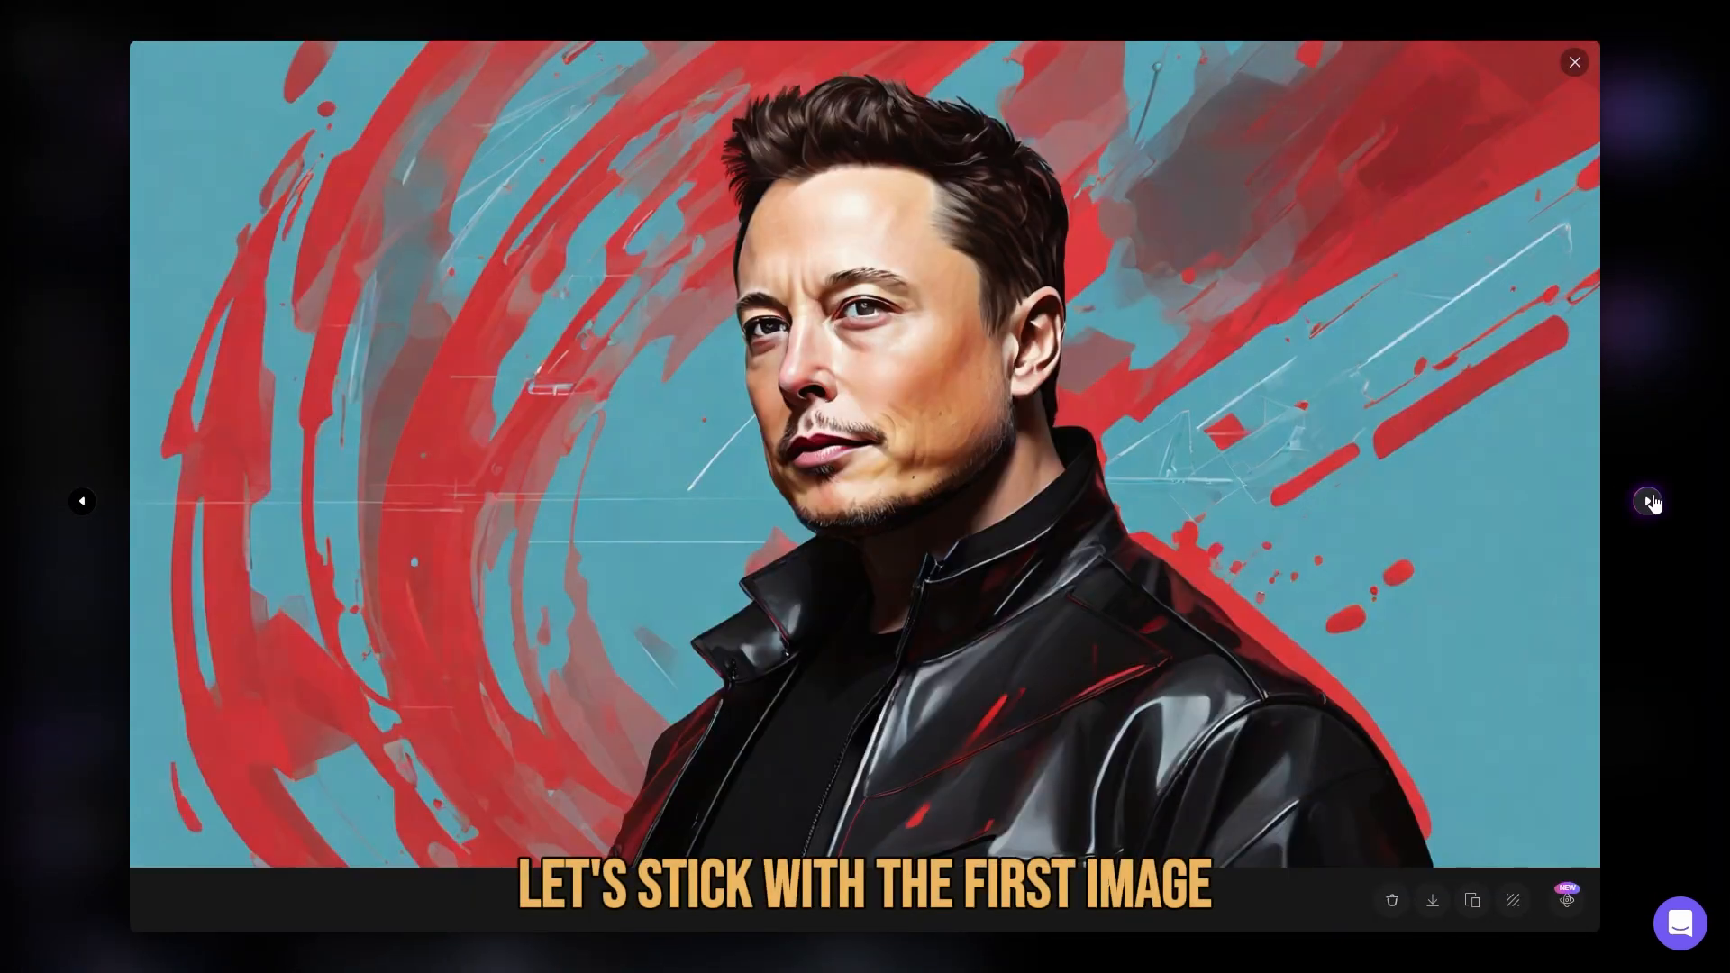
Step: Compare the generated Elon Musk portraits at full size
{"action": "left_click", "coordinate": [1649, 501]}
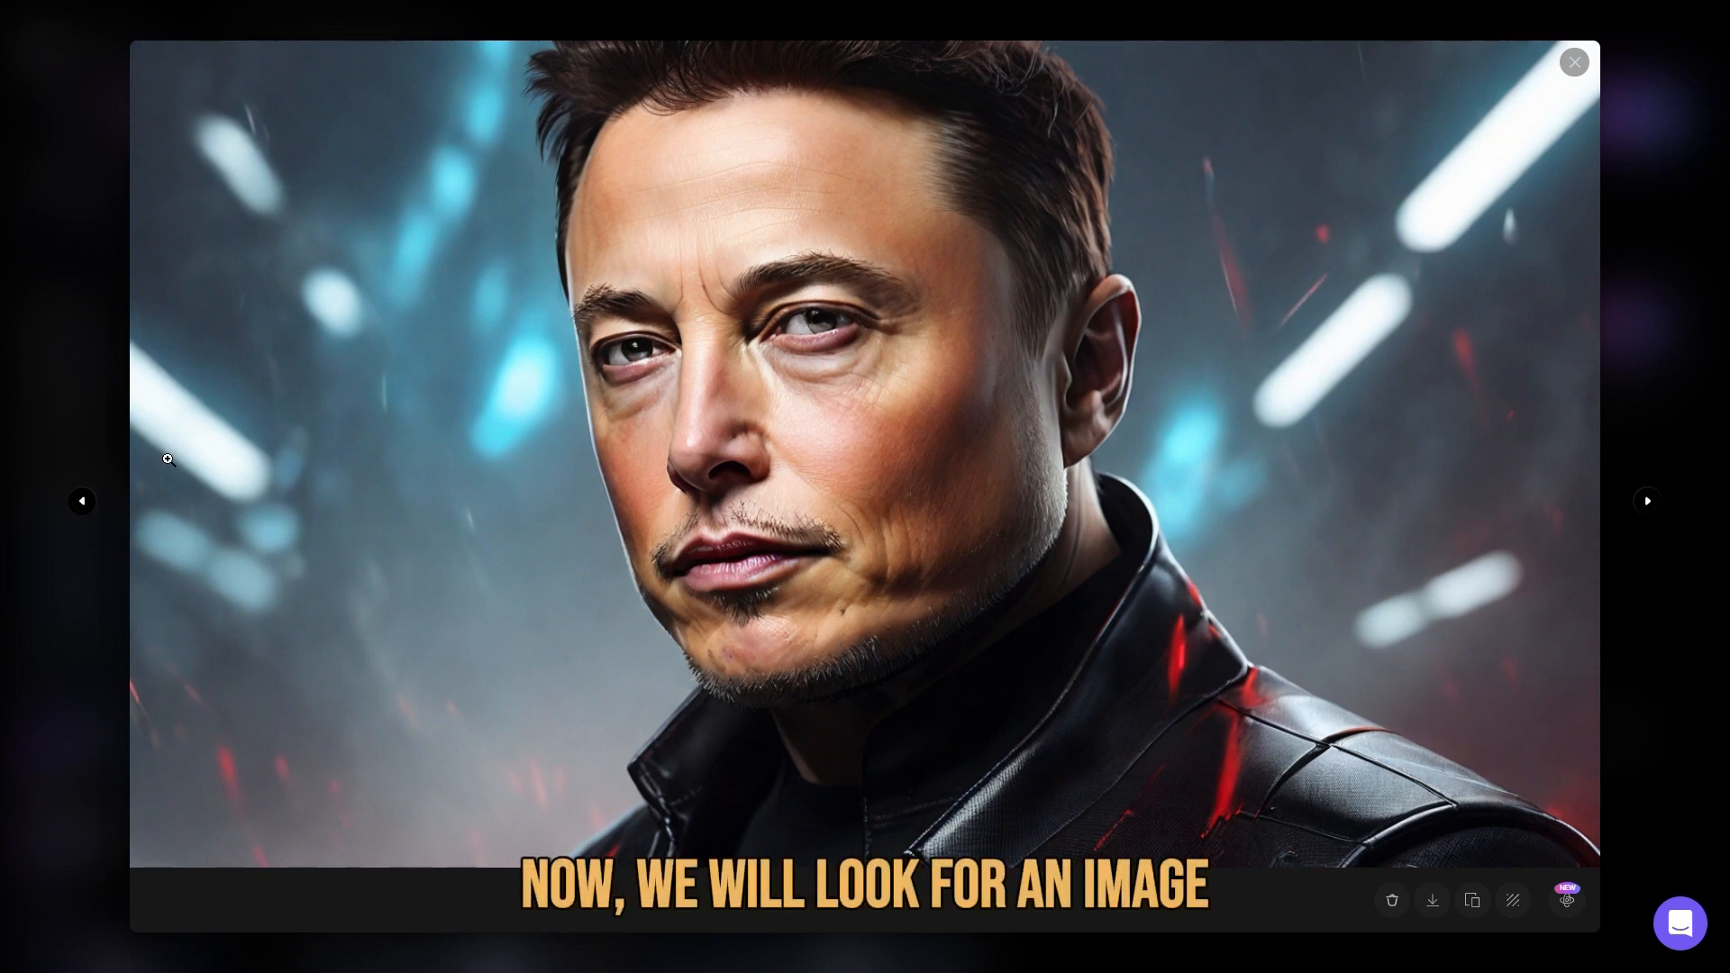
{"action": "left_click", "coordinate": [81, 504]}
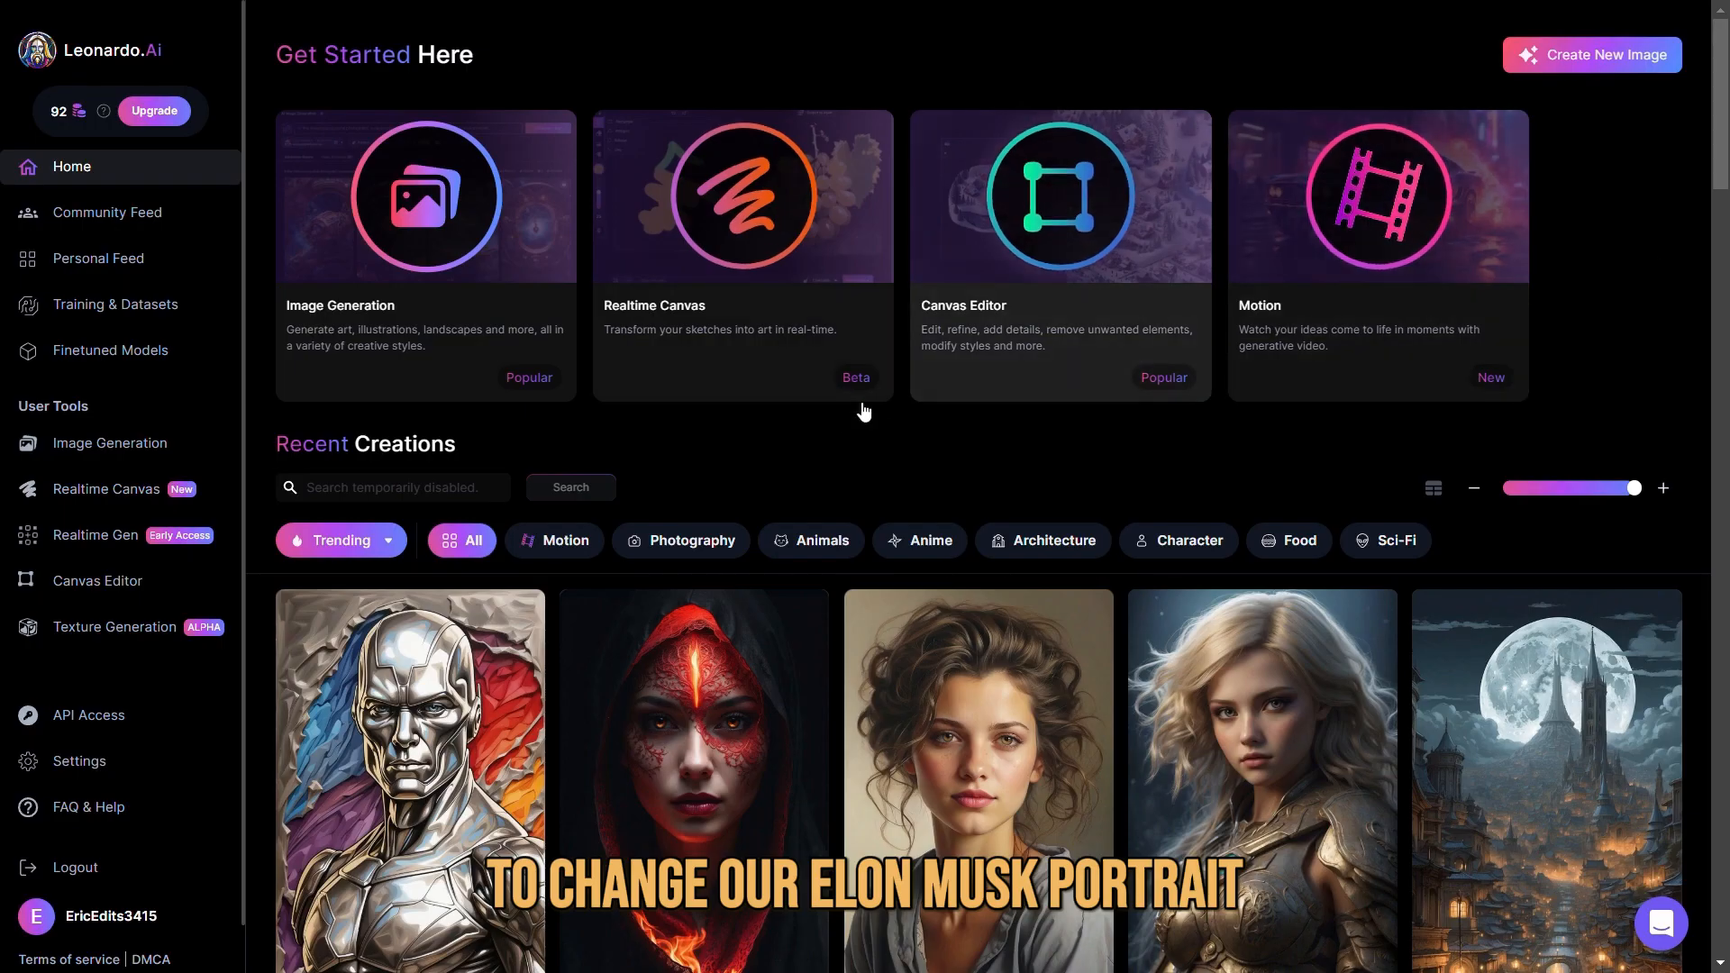
Step: Find the neon cyberpunk chimpanzee with headphones among the home page's recent creations and copy its full prompt
{"action": "scroll", "coordinate": [791, 417], "scroll_direction": "down", "scroll_amount": 3}
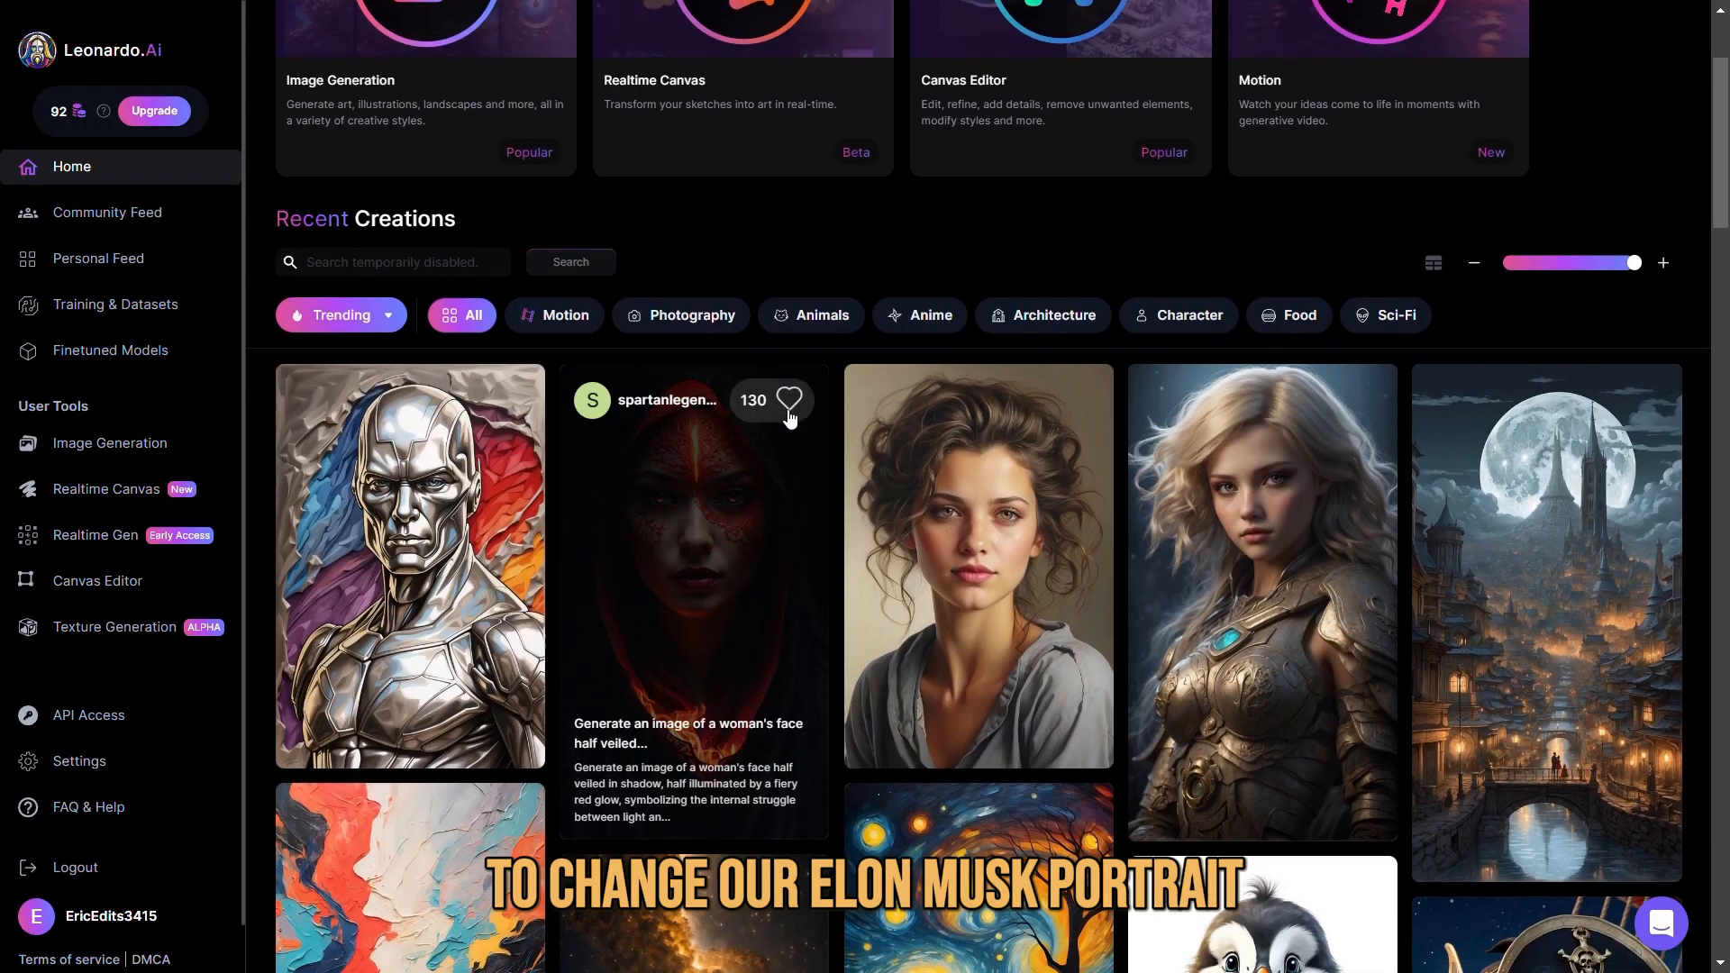
{"action": "scroll", "coordinate": [791, 416], "scroll_direction": "down", "scroll_amount": 9}
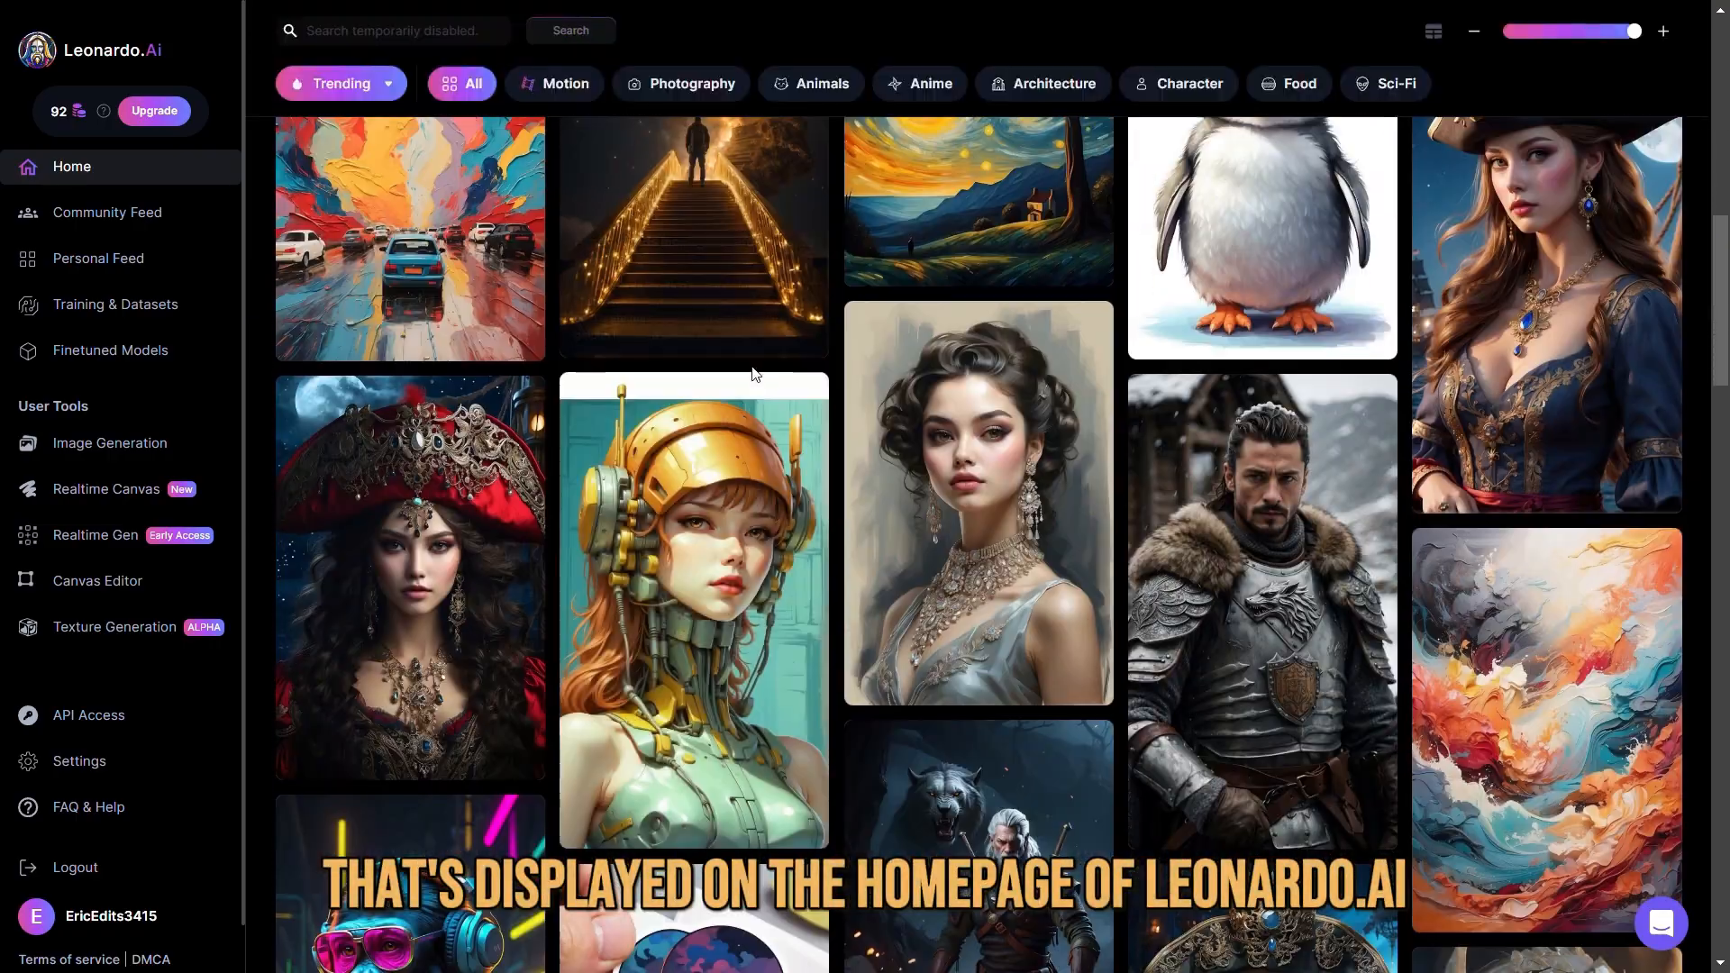
{"action": "scroll", "coordinate": [755, 374], "scroll_direction": "down", "scroll_amount": 20}
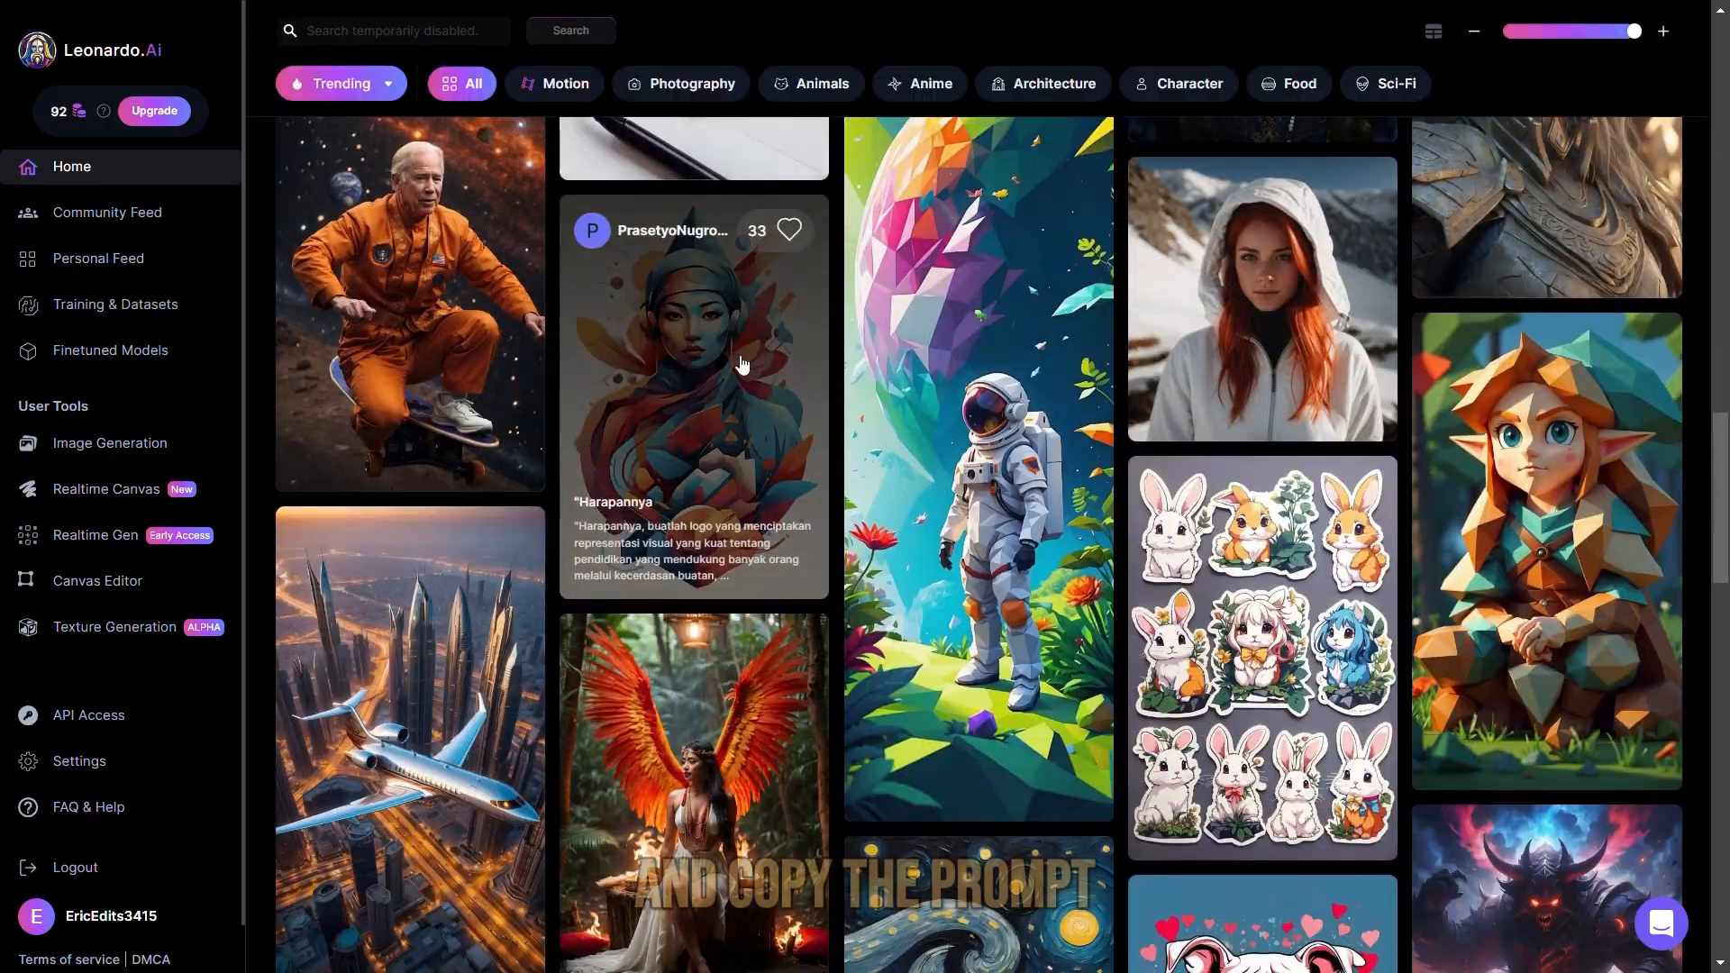
{"action": "scroll", "coordinate": [742, 363], "scroll_direction": "down", "scroll_amount": 10}
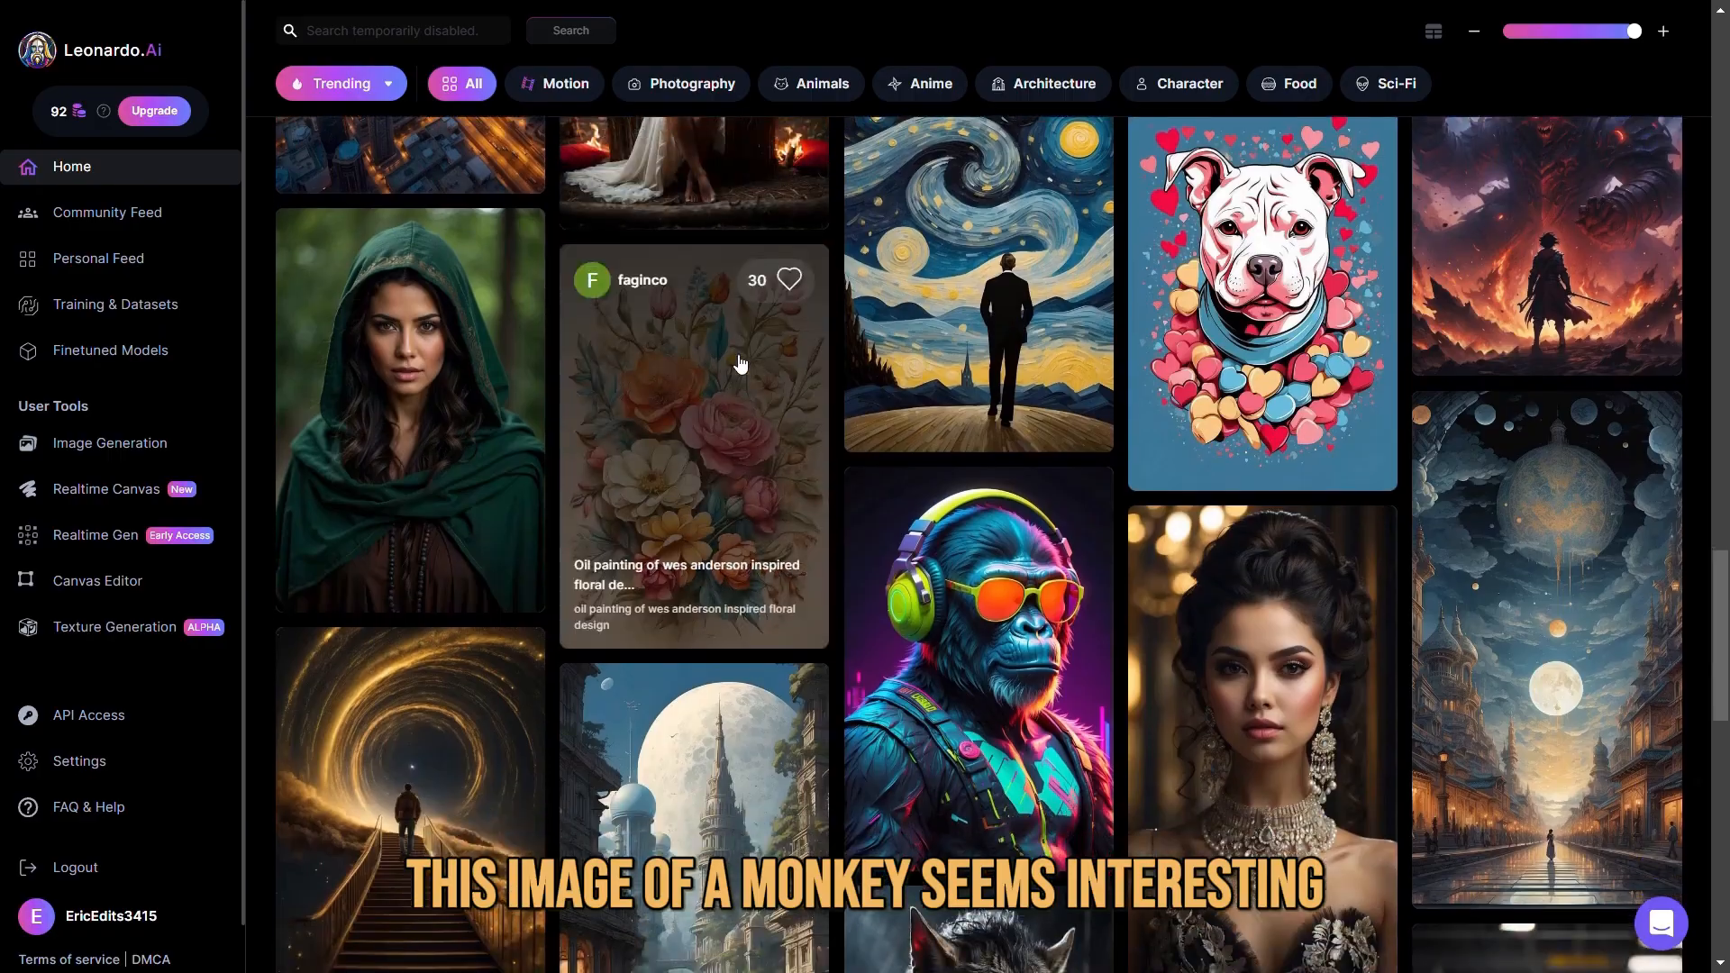
{"action": "scroll", "coordinate": [742, 364], "scroll_direction": "down", "scroll_amount": 6}
{"action": "left_click", "coordinate": [964, 253]}
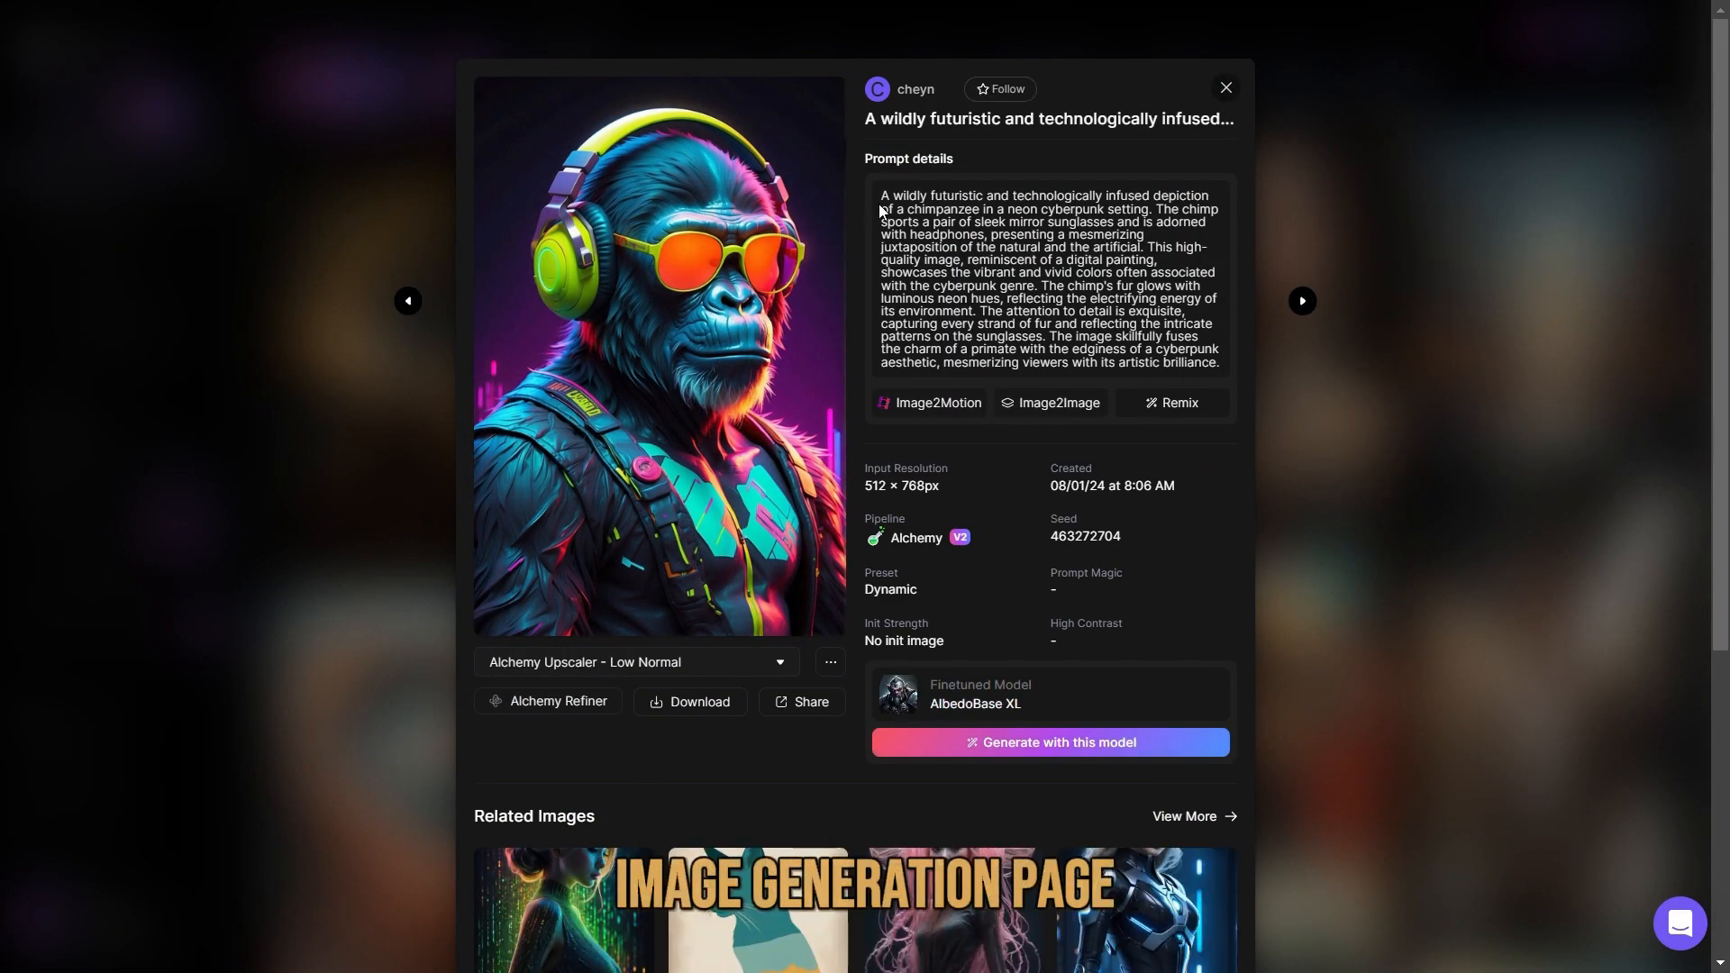
{"action": "left_click_drag", "start_coordinate": [881, 196], "coordinate": [1235, 369]}
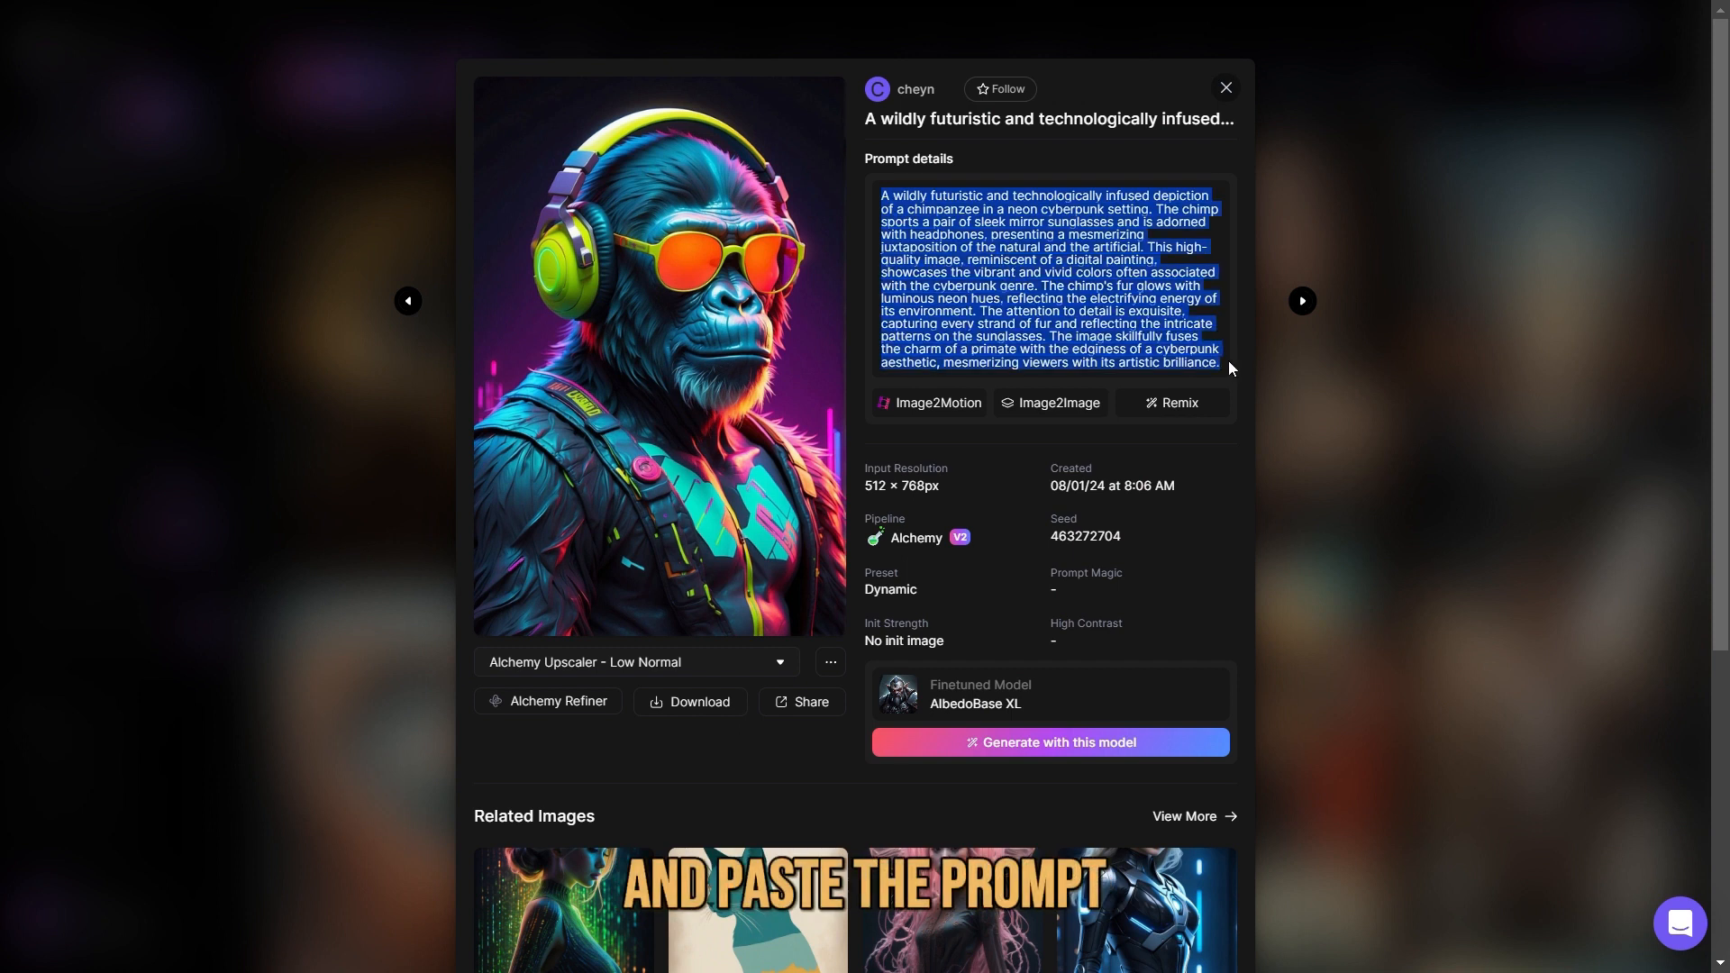
{"action": "key", "text": "Escape"}
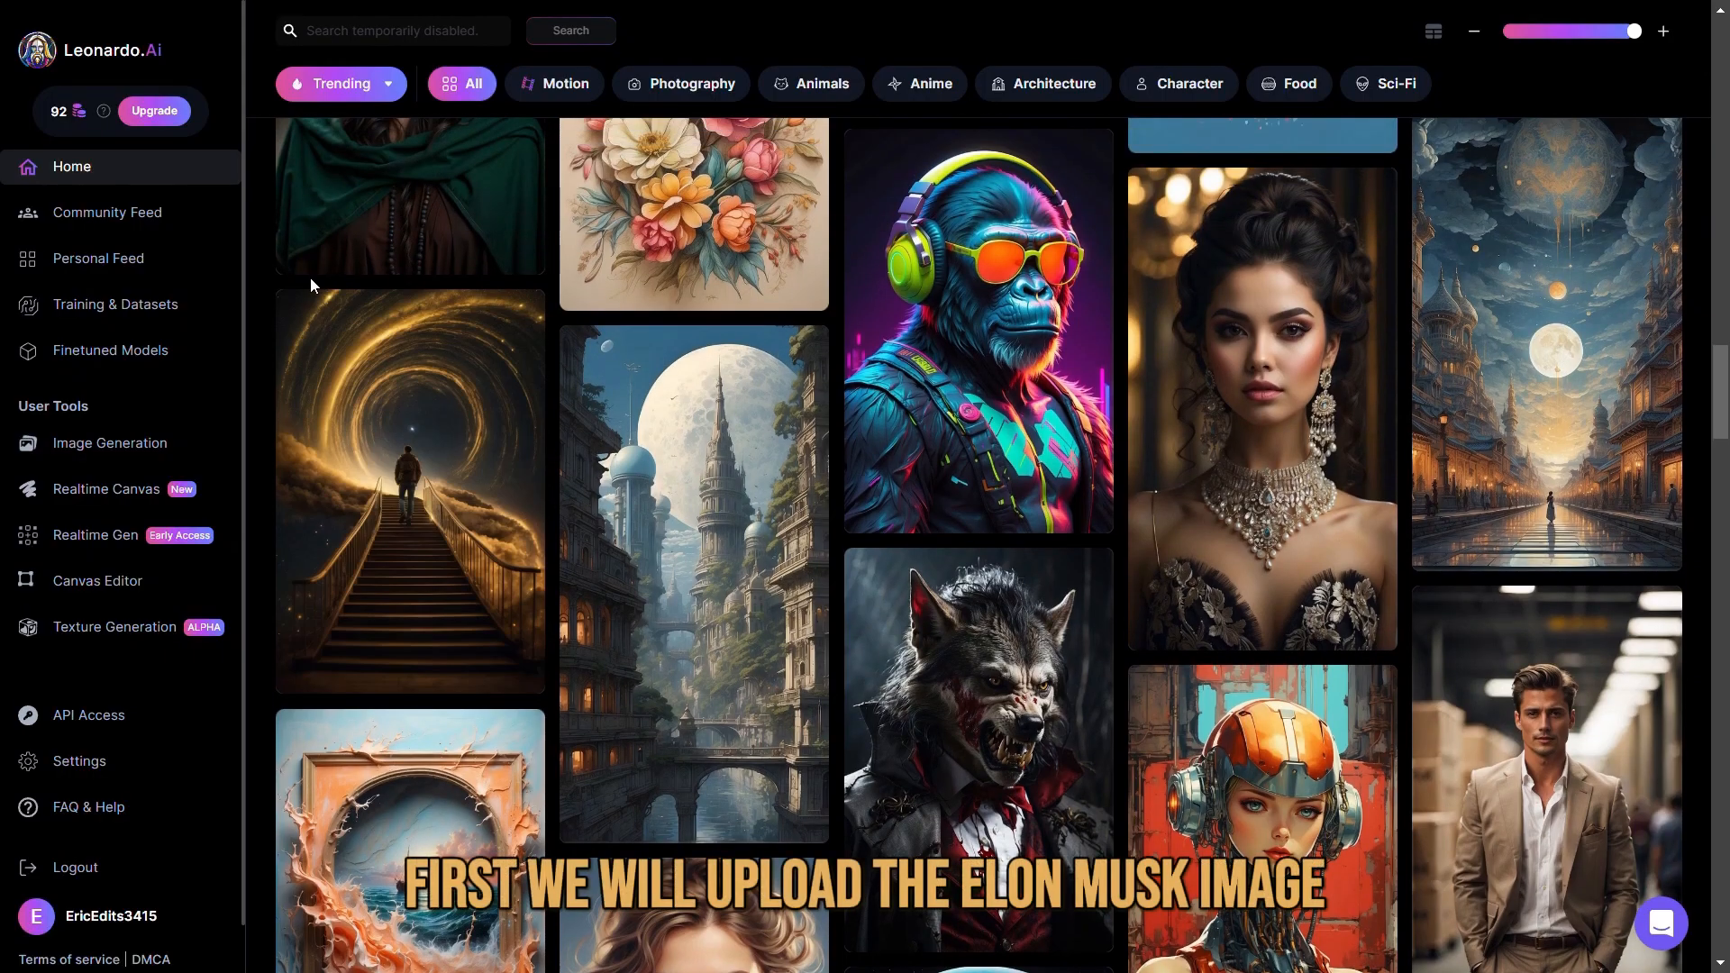
Step: Return to image generation and open the Image Guidance settings for adding a reference image
{"action": "scroll", "coordinate": [348, 309], "scroll_direction": "up", "scroll_amount": 20}
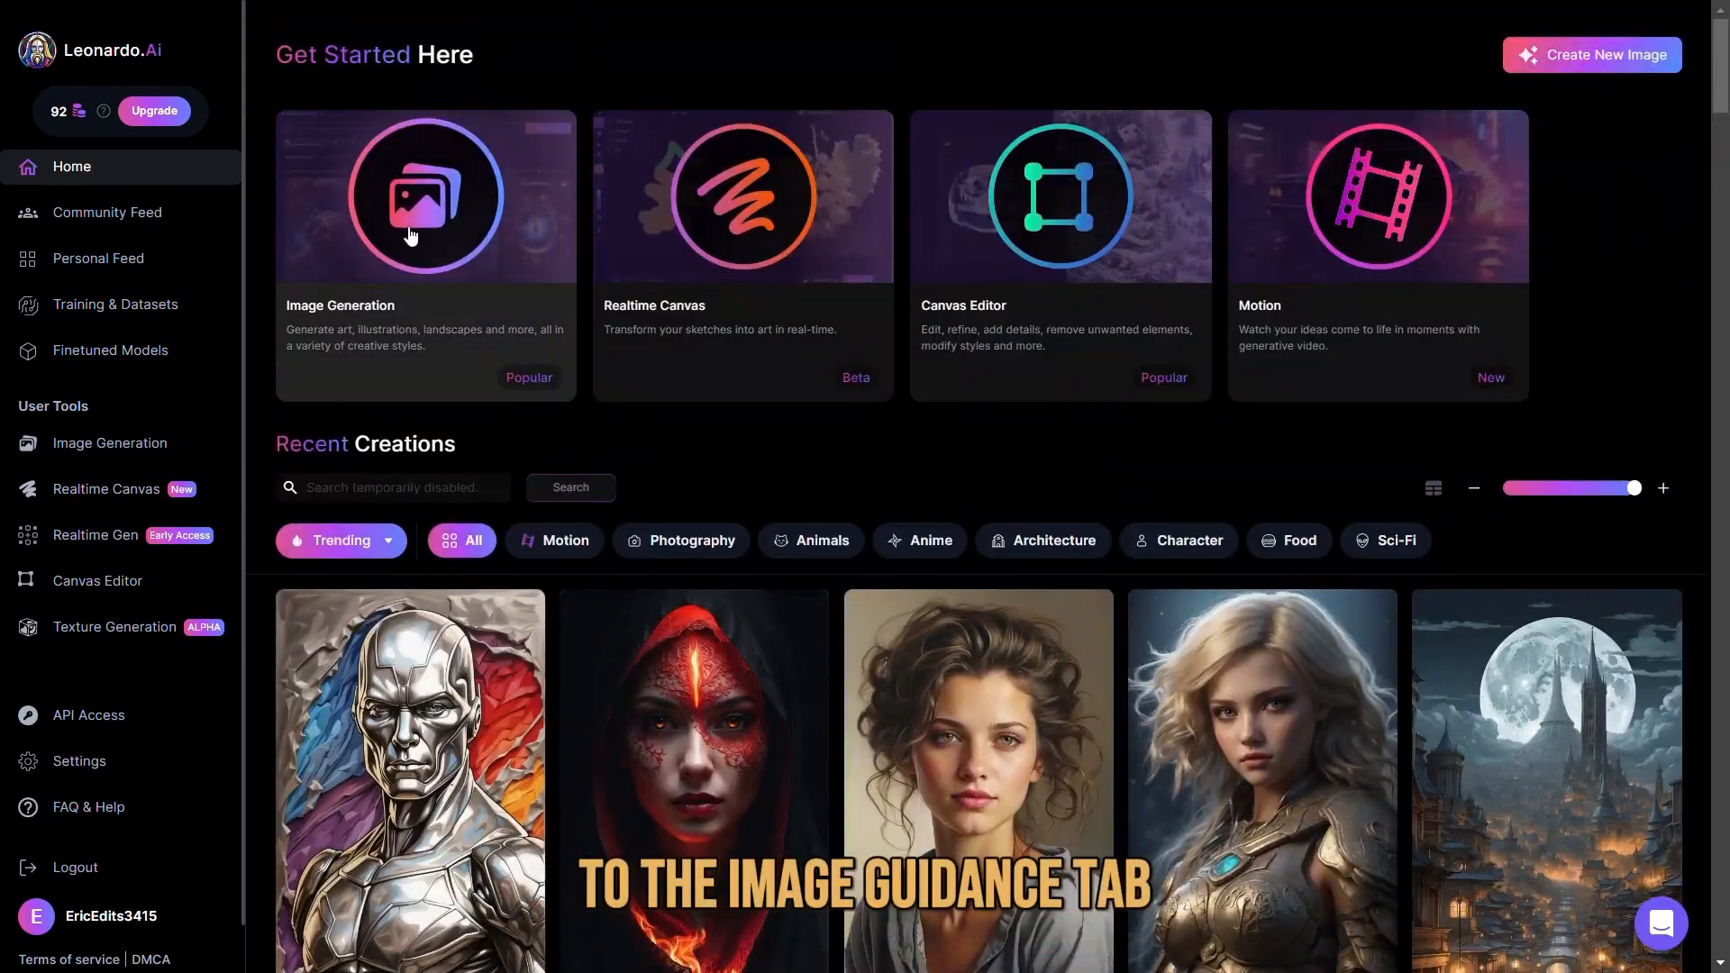
{"action": "left_click", "coordinate": [414, 232]}
{"action": "left_click", "coordinate": [509, 251]}
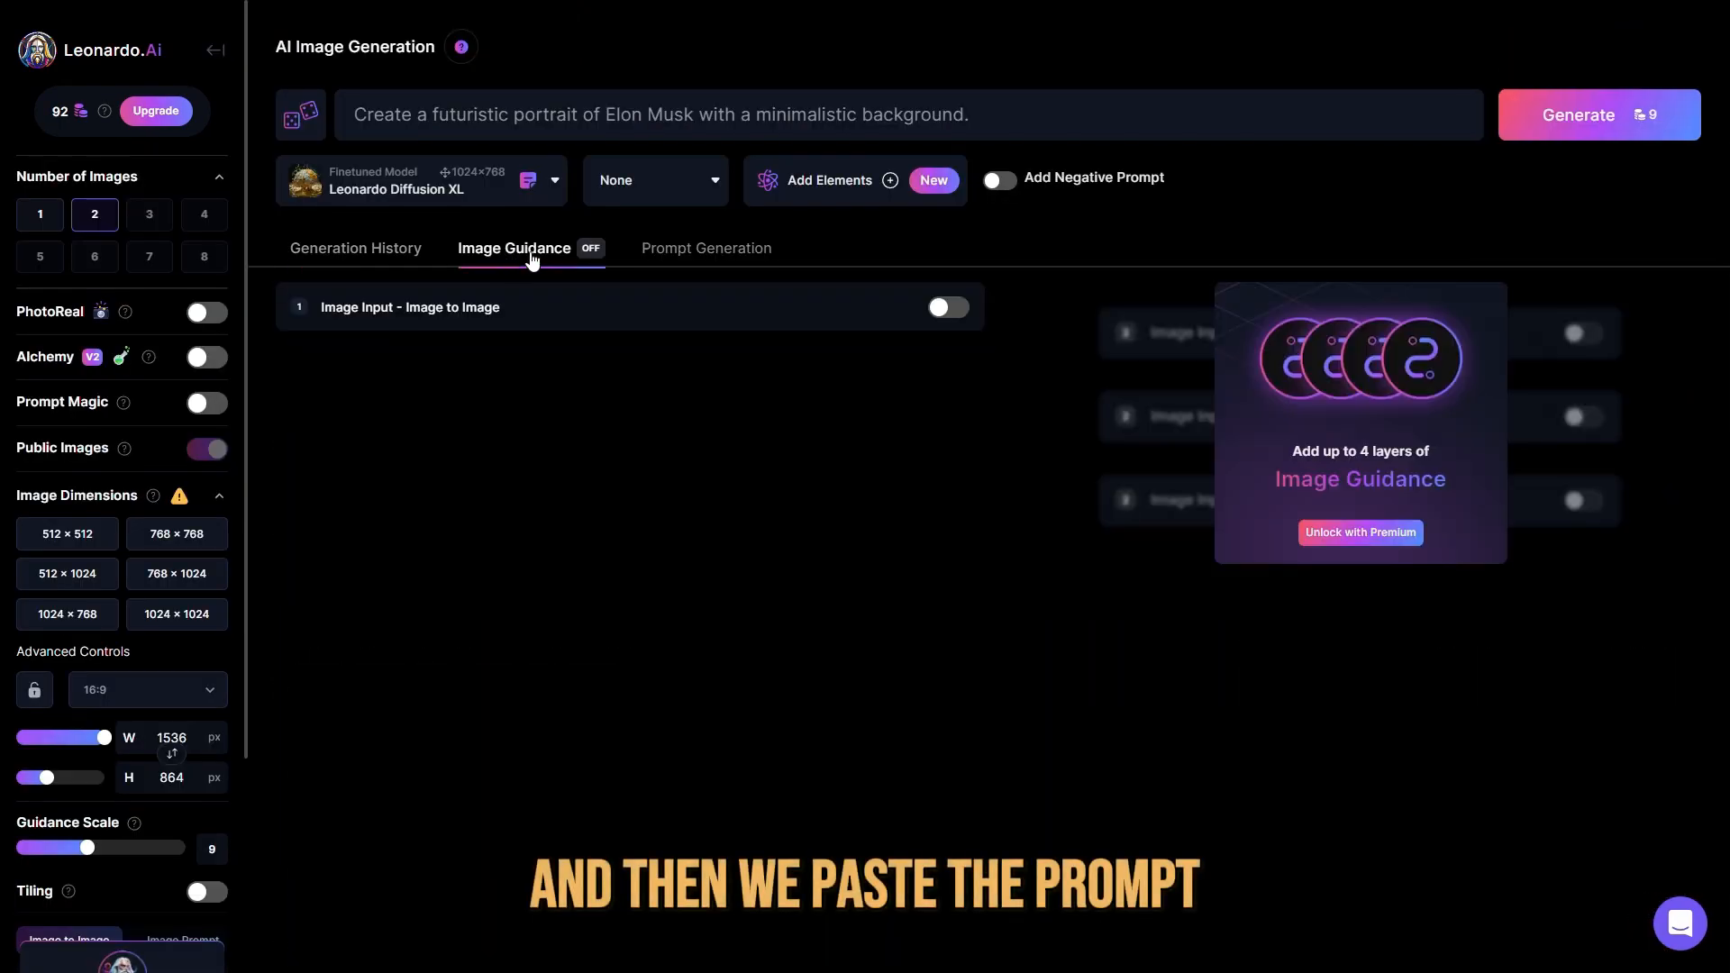
Step: Generate images with Image to Image guidance, using the Elon Musk portrait as source, the copied chimpanzee prompt and a guidance scale of 7
{"action": "left_click", "coordinate": [493, 309]}
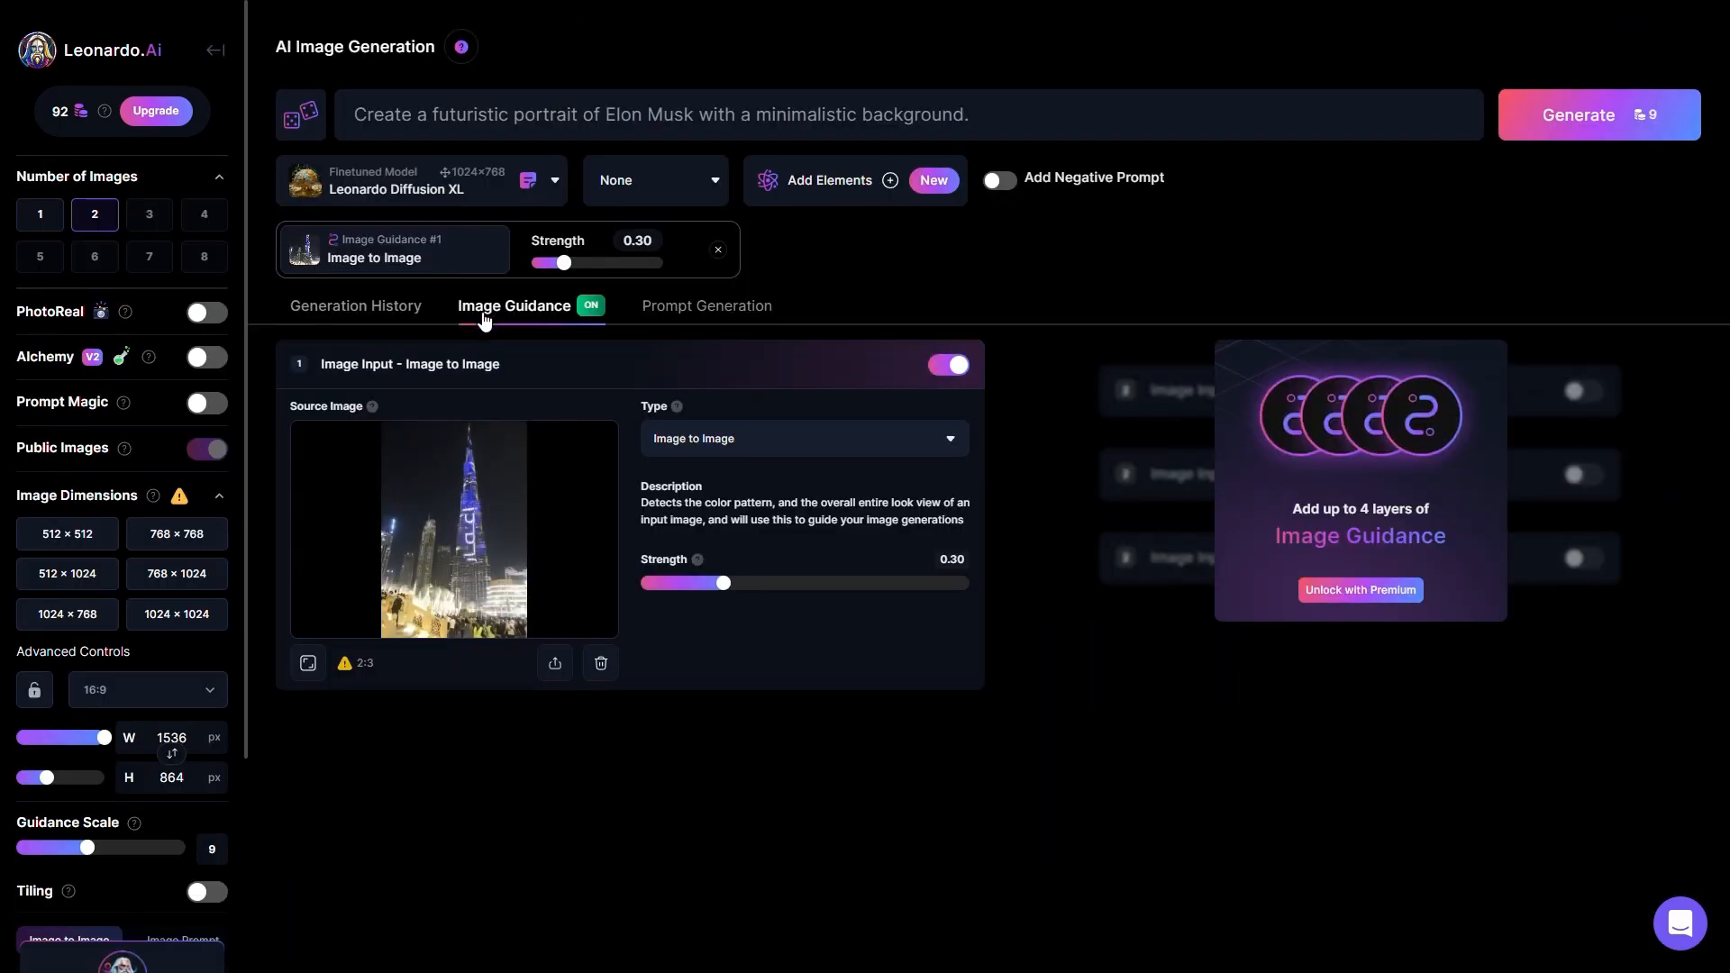
{"action": "scroll", "coordinate": [208, 699], "scroll_direction": "down", "scroll_amount": 1}
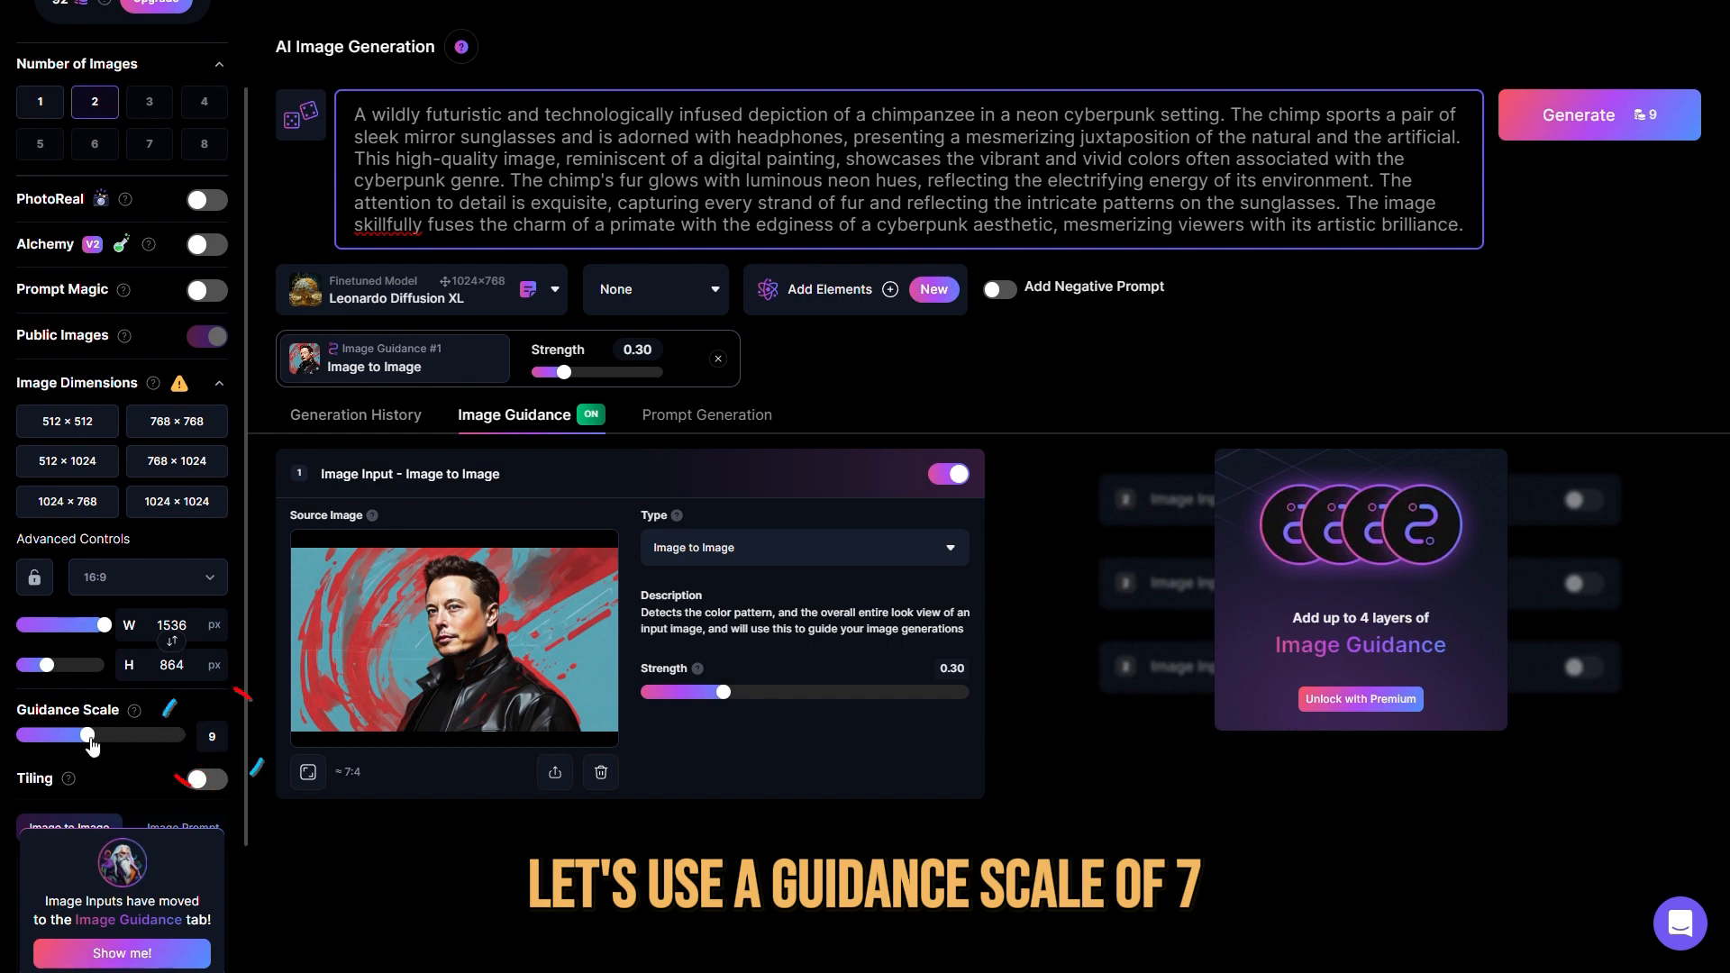
{"action": "left_click_drag", "start_coordinate": [89, 737], "coordinate": [70, 737]}
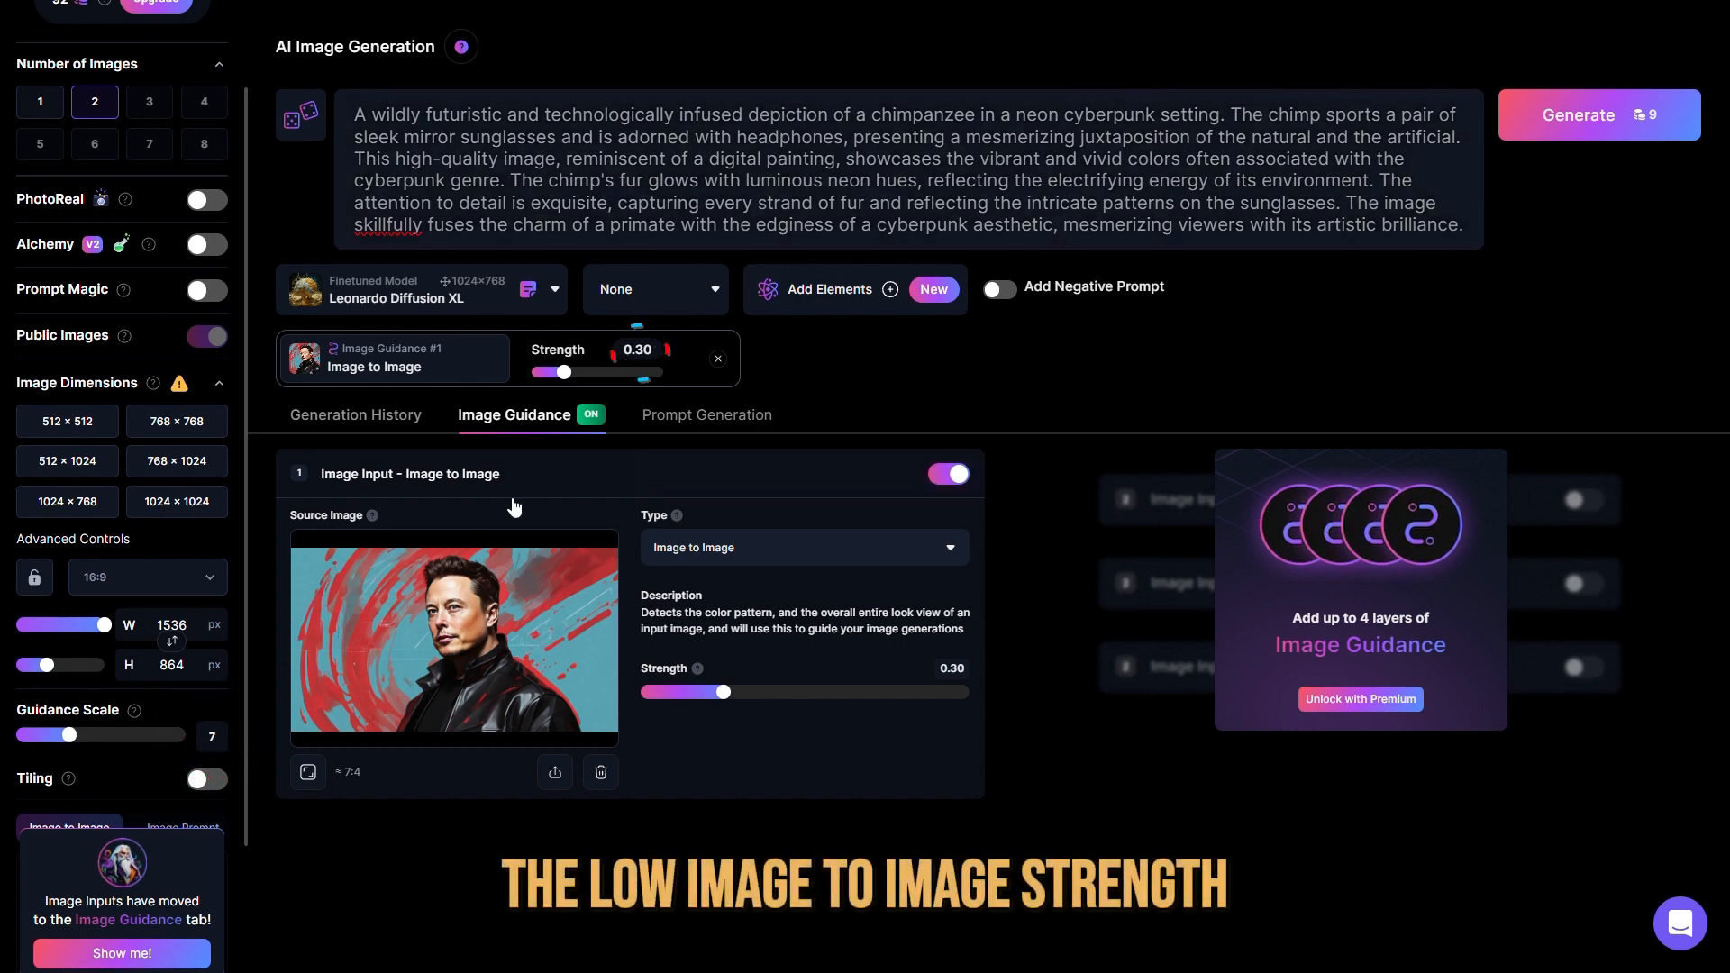
{"action": "left_click", "coordinate": [1547, 105]}
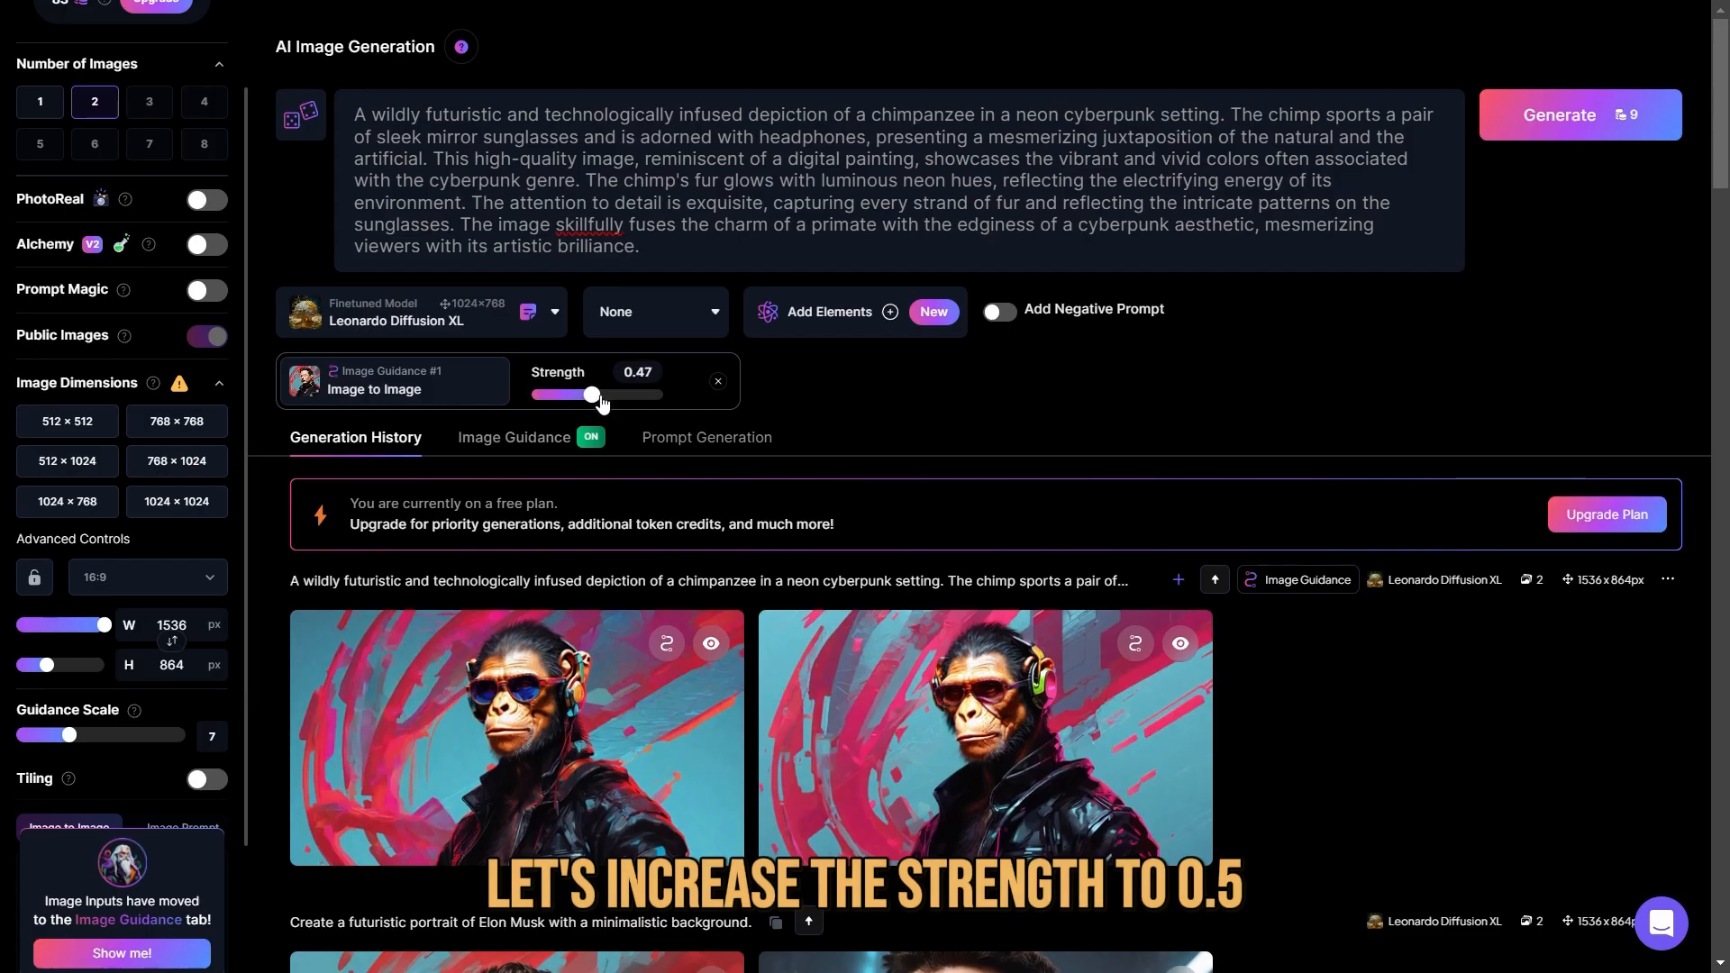
Step: Regenerate the portrait with Image to Image strength 0.50, first at the same guidance scale and again at 5, and view the results at full size
{"action": "left_click_drag", "start_coordinate": [600, 396], "coordinate": [604, 397]}
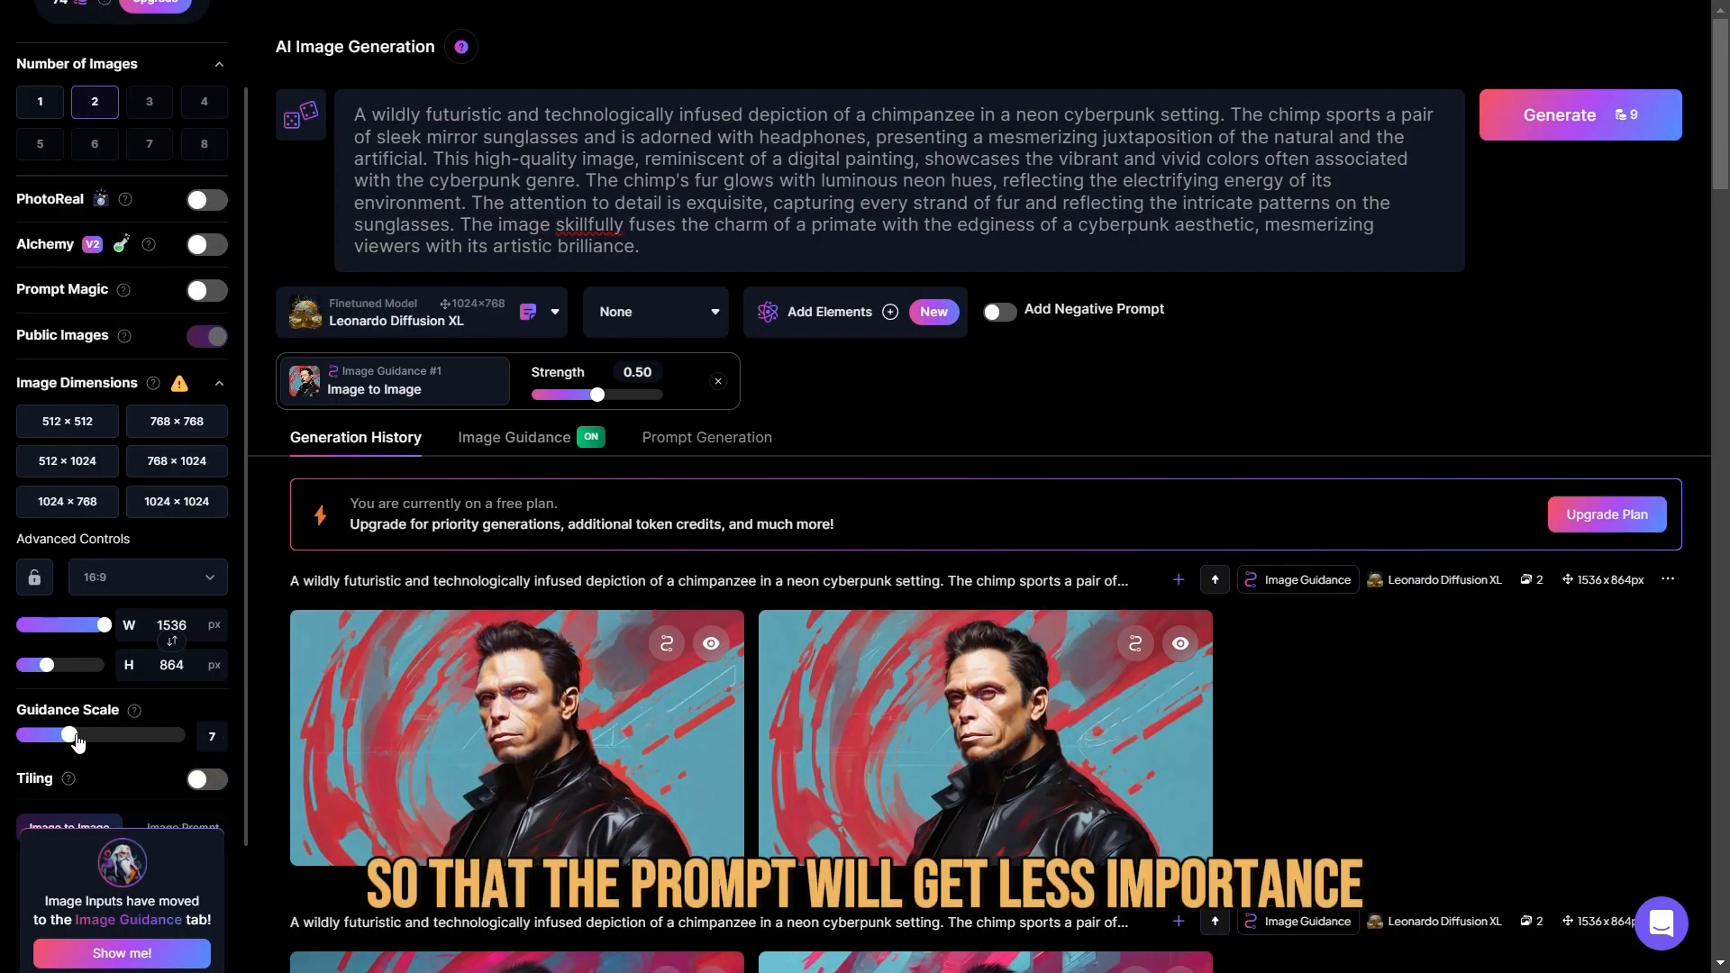
{"action": "scroll", "coordinate": [1168, 399], "scroll_direction": "down", "scroll_amount": 1}
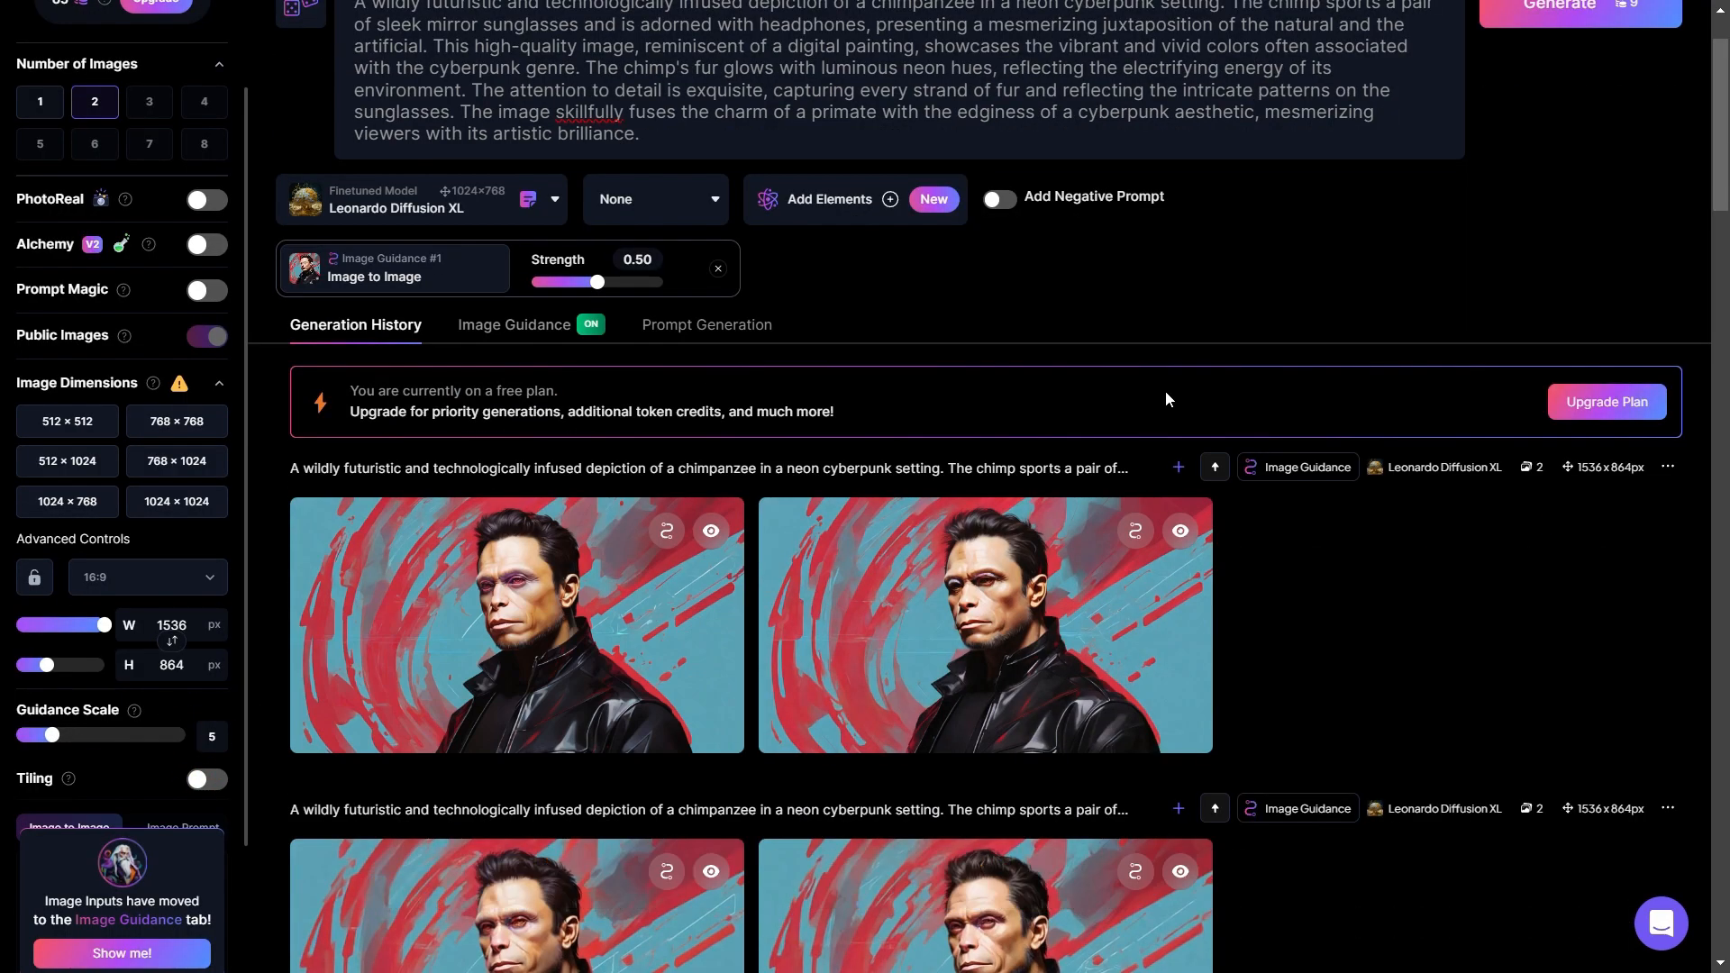
{"action": "left_click", "coordinate": [714, 566]}
{"action": "left_click", "coordinate": [1649, 503]}
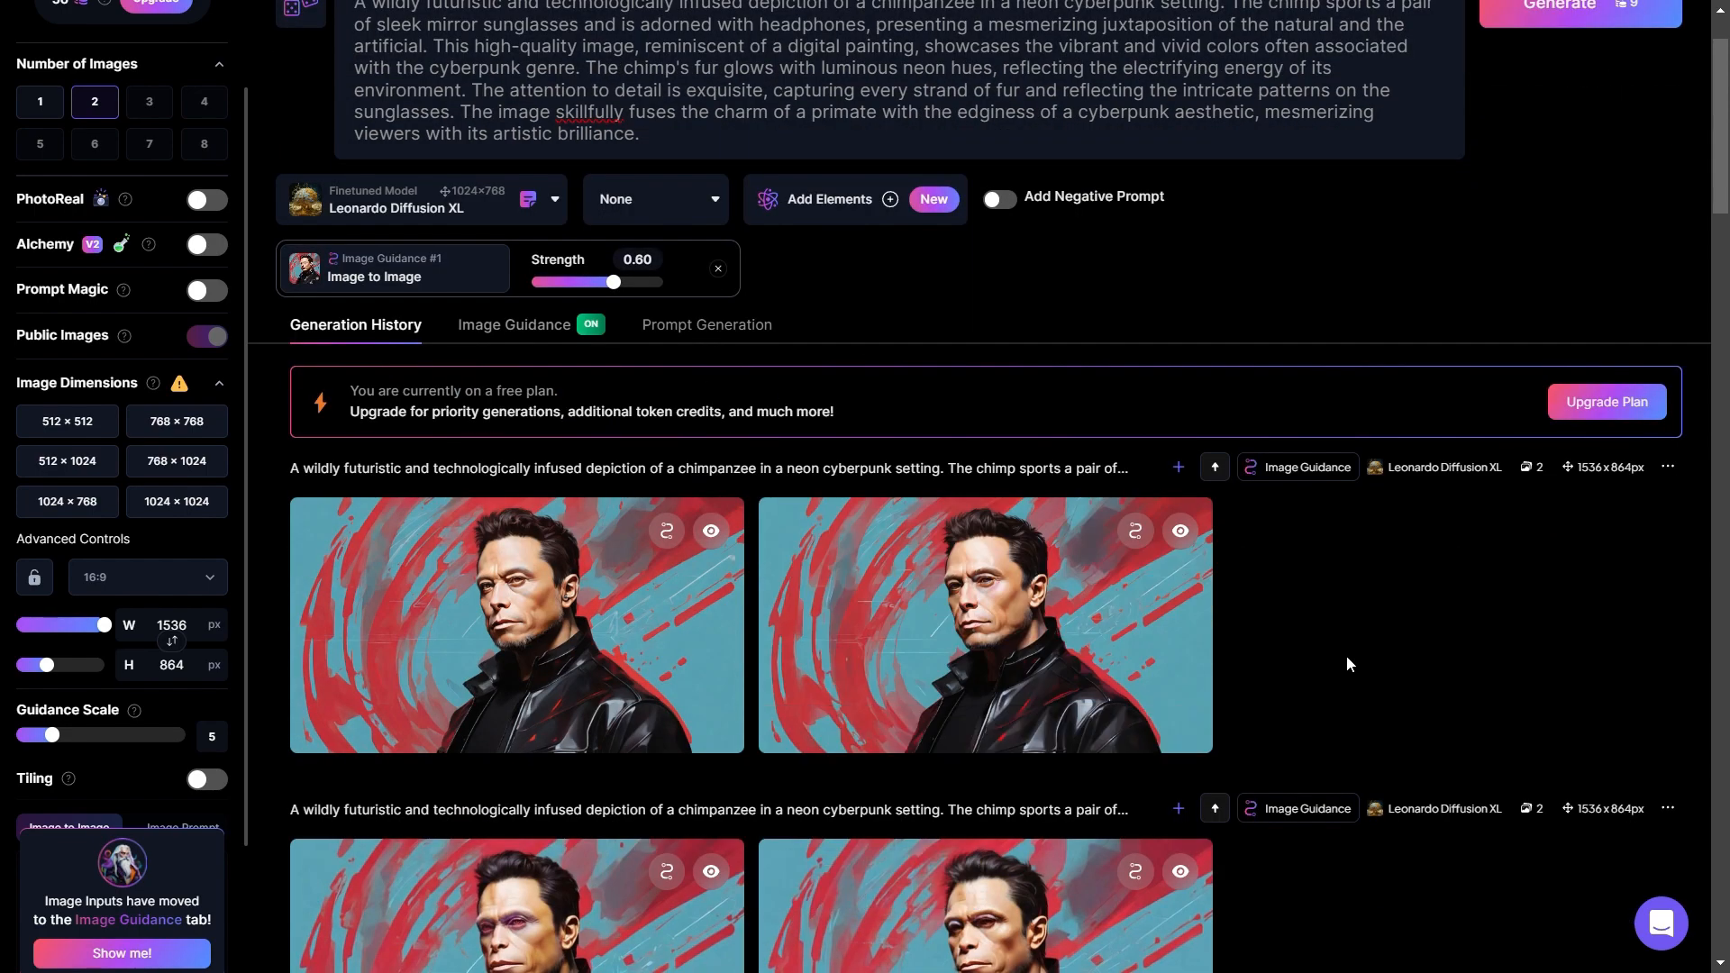
Step: Compare the two newest Elon Musk portraits, generated with strength 0.60, at full size
{"action": "left_click", "coordinate": [577, 631]}
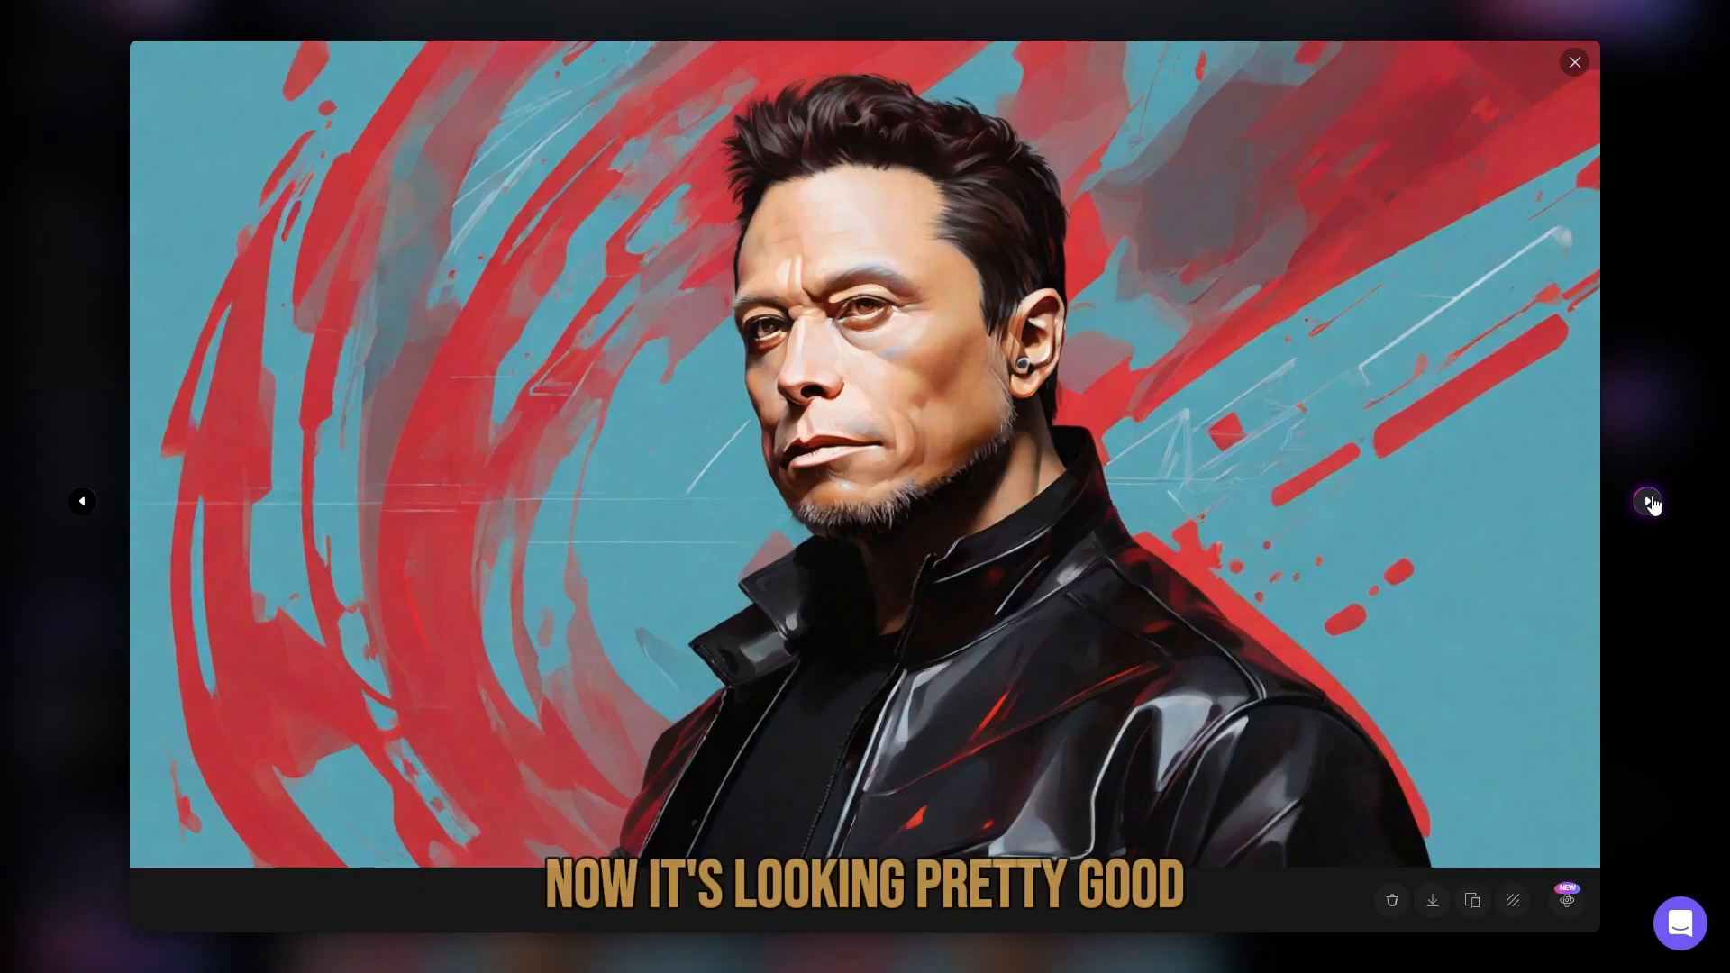
{"action": "left_click", "coordinate": [1650, 502]}
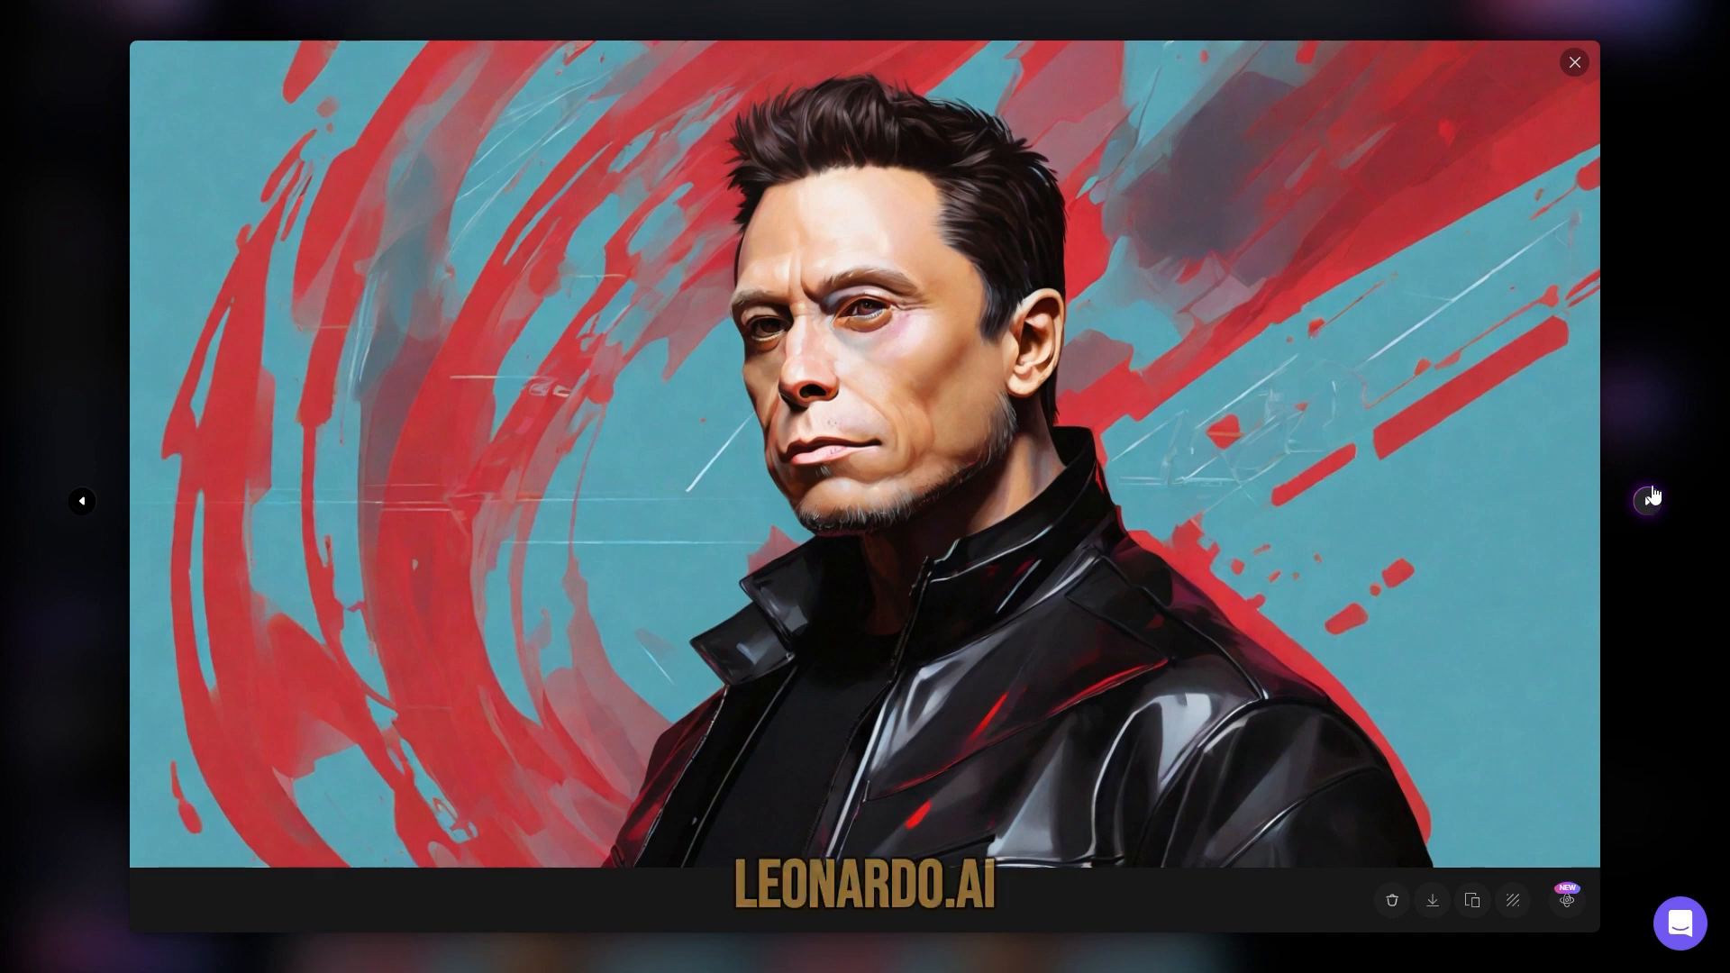